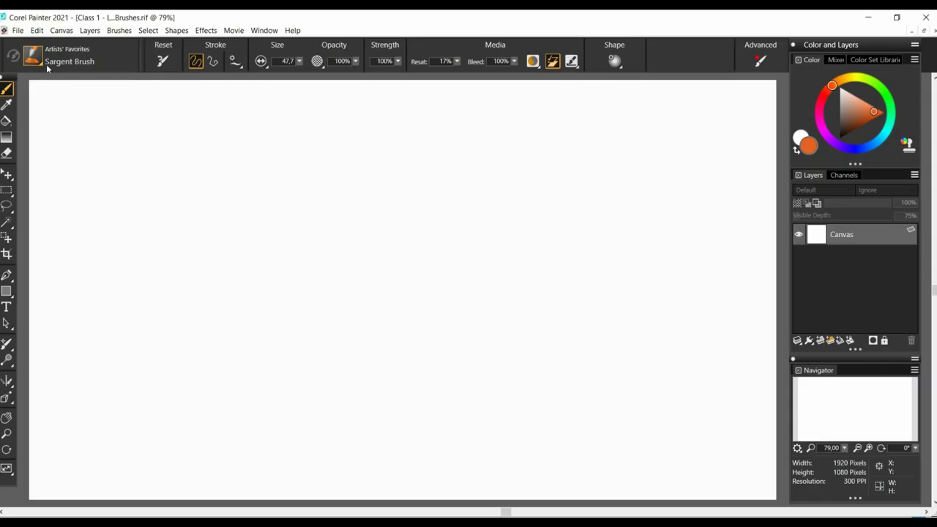
Step: Paint a long wavy orange stroke across the upper canvas with the Artists' Favorites Sargent Brush at size 47.7 and 100% Resat
left_click(42, 64)
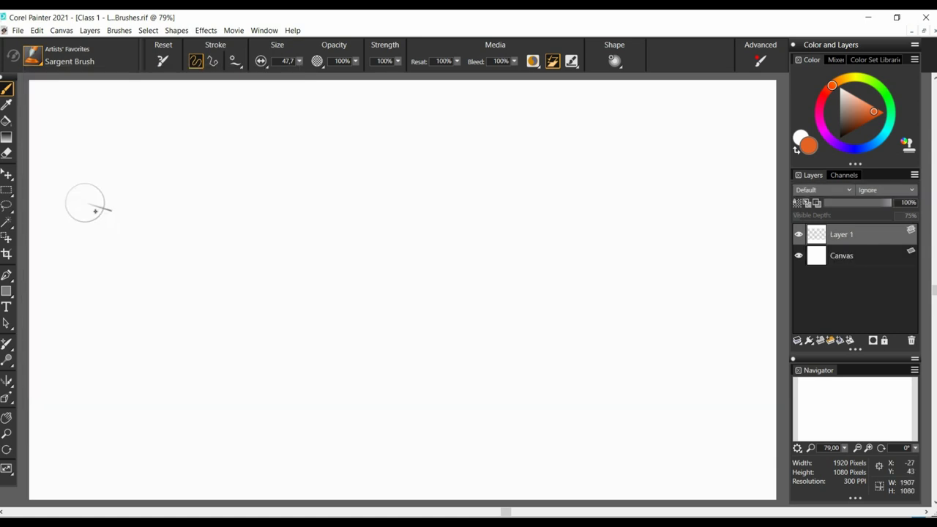
mouse_move(92, 208)
left_mouse_down()
mouse_move(186, 232)
mouse_move(370, 175)
mouse_move(503, 193)
left_mouse_up()
mouse_move(95, 193)
left_mouse_down()
mouse_move(163, 212)
mouse_move(115, 204)
mouse_move(206, 211)
mouse_move(326, 158)
mouse_move(409, 169)
mouse_move(495, 204)
mouse_move(608, 227)
mouse_move(648, 194)
left_mouse_up()
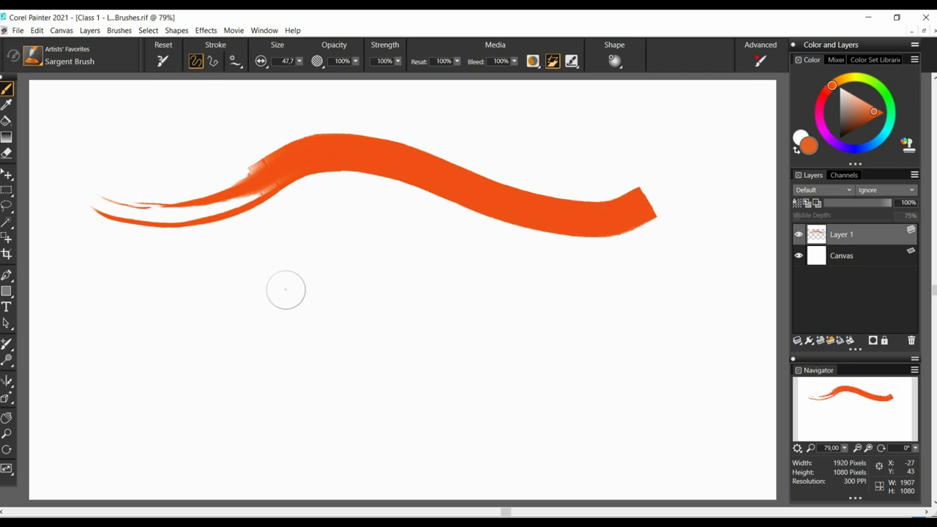
Step: Paint a row of short orange dabs and fan-shaped strokes in varied directions across the canvas, below the wavy stroke
left_click(100, 291)
left_click(125, 297)
left_click(140, 302)
left_click(162, 297)
left_click(168, 286)
left_click_drag(199, 277, 181, 302)
left_click(202, 298)
left_click_drag(222, 287, 220, 319)
mouse_move(213, 295)
left_mouse_down()
mouse_move(237, 312)
mouse_move(326, 281)
left_mouse_up()
mouse_move(236, 299)
left_mouse_down()
mouse_move(249, 267)
mouse_move(286, 267)
mouse_move(277, 302)
left_mouse_up()
left_click(304, 300)
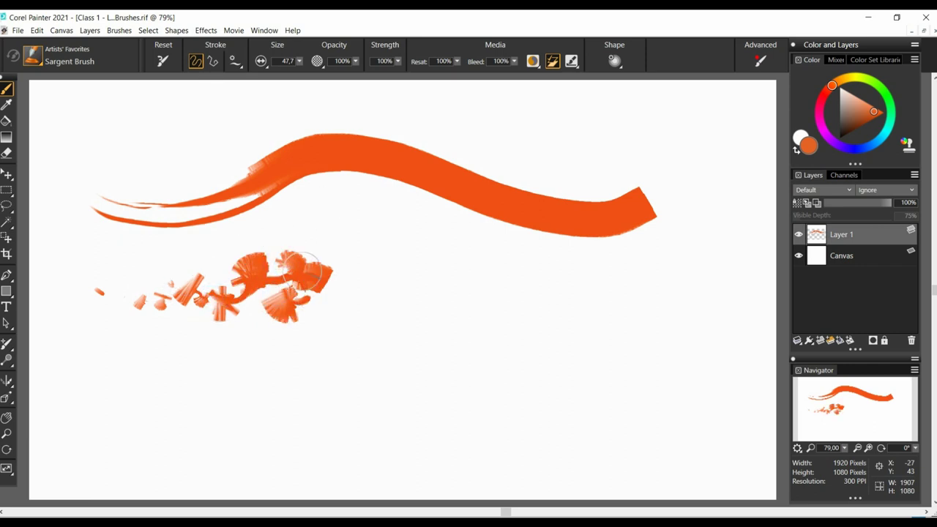
mouse_move(337, 257)
left_mouse_down()
mouse_move(376, 265)
mouse_move(363, 294)
mouse_move(382, 319)
mouse_move(414, 318)
mouse_move(412, 285)
mouse_move(432, 270)
mouse_move(458, 324)
mouse_move(483, 318)
mouse_move(522, 284)
mouse_move(542, 310)
mouse_move(547, 341)
mouse_move(584, 332)
mouse_move(582, 300)
mouse_move(618, 313)
mouse_move(624, 348)
mouse_move(653, 338)
mouse_move(666, 299)
mouse_move(693, 330)
mouse_move(711, 291)
mouse_move(733, 286)
left_mouse_up()
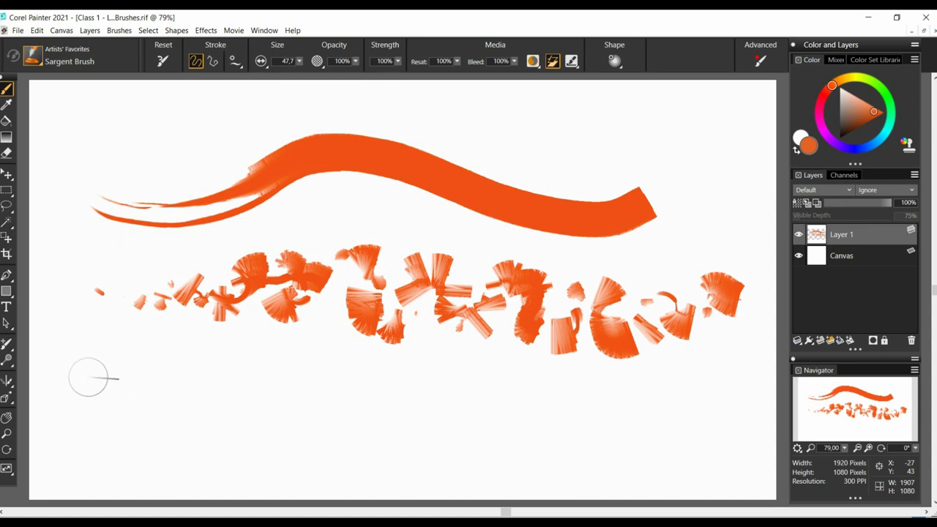
Step: Paint thin and thick orange strokes of varied pressure across the lower canvas, undoing one of the short strokes
mouse_move(84, 376)
left_mouse_down()
mouse_move(125, 401)
mouse_move(227, 370)
mouse_move(187, 382)
mouse_move(263, 385)
left_mouse_up()
mouse_move(217, 358)
left_mouse_down()
mouse_move(374, 396)
mouse_move(306, 385)
mouse_move(315, 396)
mouse_move(323, 386)
mouse_move(317, 376)
mouse_move(350, 372)
mouse_move(344, 388)
mouse_move(423, 393)
mouse_move(475, 372)
mouse_move(542, 380)
left_mouse_up()
left_click_drag(475, 402, 516, 402)
left_click_drag(438, 420, 464, 423)
key("ctrl+z")
left_click_drag(359, 425, 459, 422)
mouse_move(577, 410)
left_mouse_down()
mouse_move(583, 383)
mouse_move(694, 384)
left_mouse_up()
left_click_drag(554, 431, 648, 432)
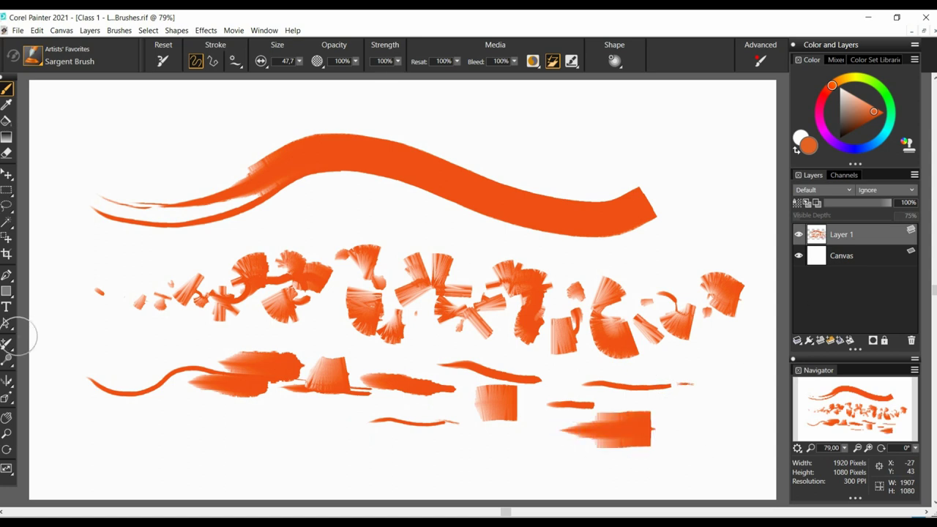
Step: Fill a large solid orange block with overlapping strokes in the upper-left canvas at brush size 74.8
left_click_drag(147, 162, 177, 180)
mouse_move(101, 123)
left_mouse_down()
mouse_move(102, 247)
mouse_move(266, 132)
left_mouse_up()
left_click_drag(245, 135, 262, 258)
mouse_move(172, 141)
left_mouse_down()
mouse_move(150, 259)
mouse_move(100, 256)
mouse_move(282, 259)
left_mouse_up()
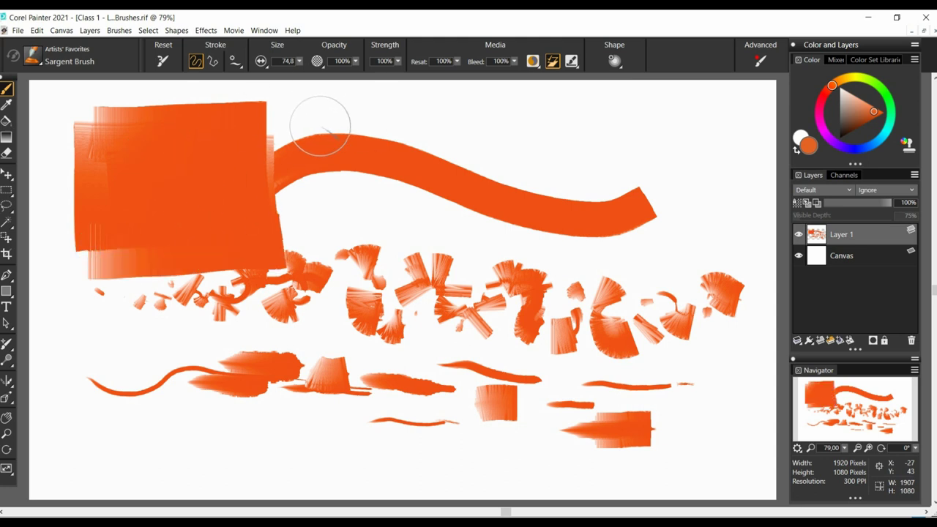
Step: Choose cyan as the color and paint strokes over the lower and right edges of the orange block
left_click(882, 136)
left_click_drag(192, 262, 289, 258)
left_click_drag(247, 228, 290, 220)
mouse_move(234, 228)
left_mouse_down()
mouse_move(234, 217)
mouse_move(205, 220)
left_mouse_up()
left_click_drag(89, 240, 141, 241)
Step: Set the brush size to 63.8 and paint more strokes over the orange block's lower-left and right edges, working orange back over the cyan
left_click_drag(299, 62, 294, 65)
left_click_drag(151, 218, 182, 256)
left_click_drag(300, 61, 304, 62)
mouse_move(91, 267)
left_mouse_down()
mouse_move(113, 245)
mouse_move(191, 290)
left_mouse_up()
left_click_drag(241, 195, 289, 192)
left_click_drag(240, 173, 285, 167)
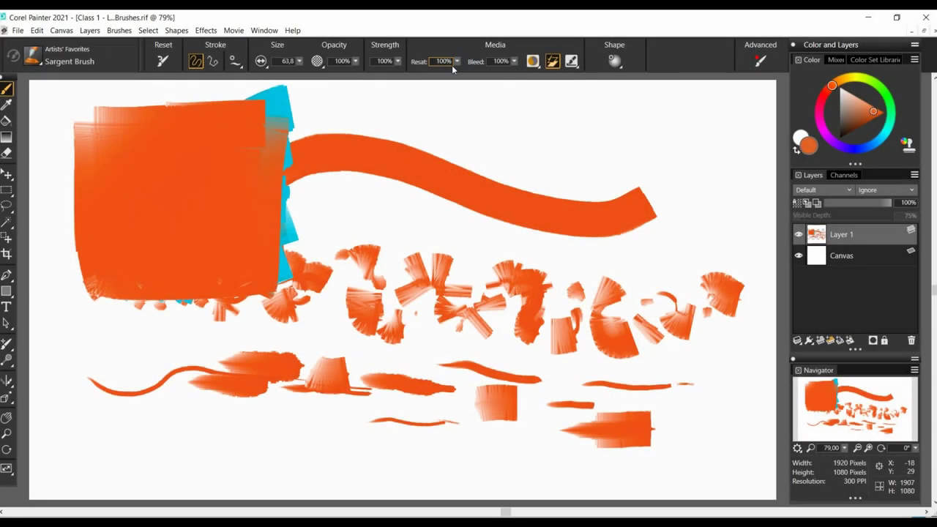
Step: Set the brush's Resat to 25%, choose cyan, and paint blending strokes over the orange block and its lower edge
left_click_drag(455, 63, 366, 85)
left_click(884, 137)
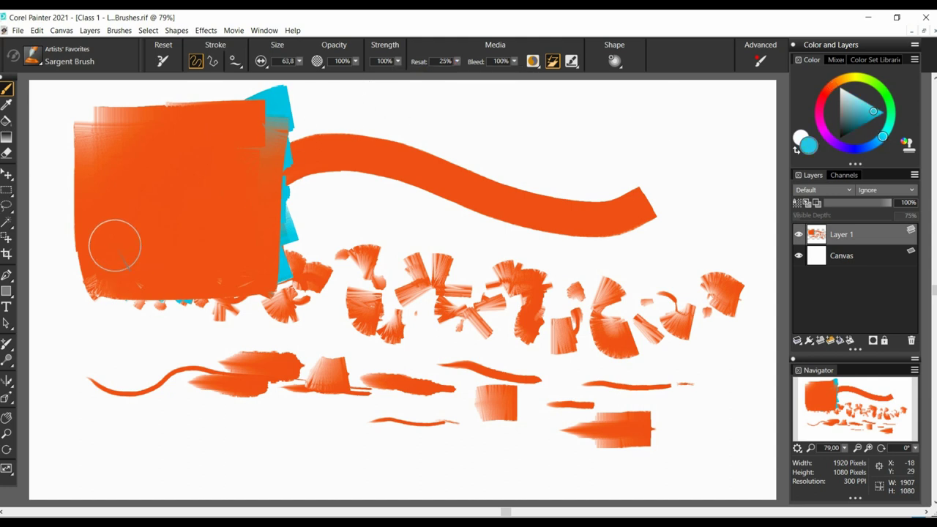
mouse_move(109, 245)
left_mouse_down()
mouse_move(104, 271)
mouse_move(224, 278)
mouse_move(224, 209)
mouse_move(284, 117)
left_mouse_up()
mouse_move(76, 296)
left_mouse_down()
mouse_move(99, 307)
mouse_move(199, 274)
mouse_move(117, 315)
mouse_move(293, 242)
mouse_move(317, 117)
mouse_move(311, 242)
mouse_move(299, 278)
mouse_move(98, 336)
mouse_move(264, 311)
mouse_move(152, 329)
left_mouse_up()
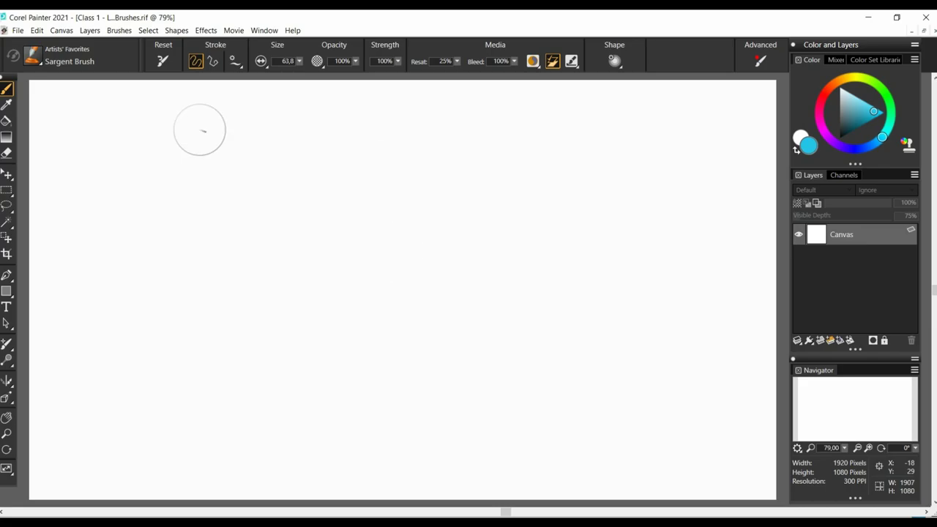
Step: Select the Blocky Background brush from the Sargent category of the Painter 2021 Brushes library
left_click(35, 59)
left_click_drag(138, 178, 143, 336)
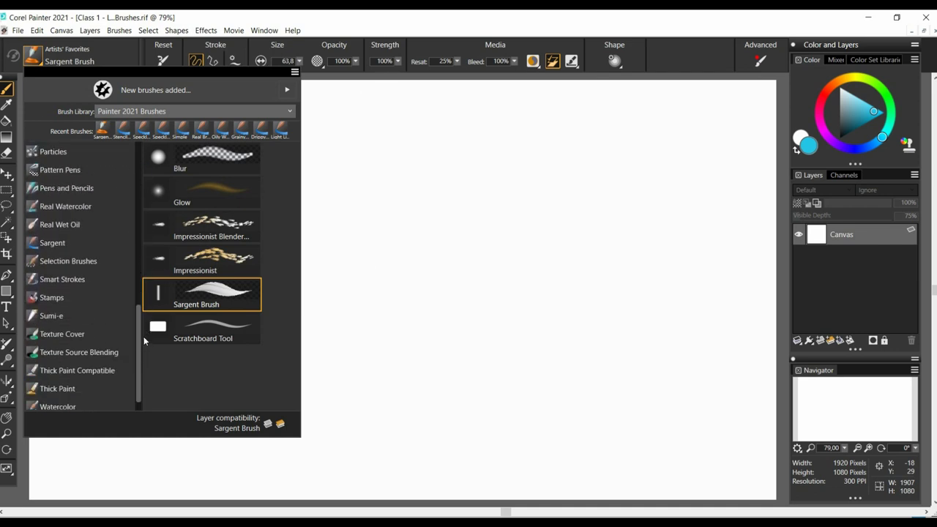
left_click(53, 243)
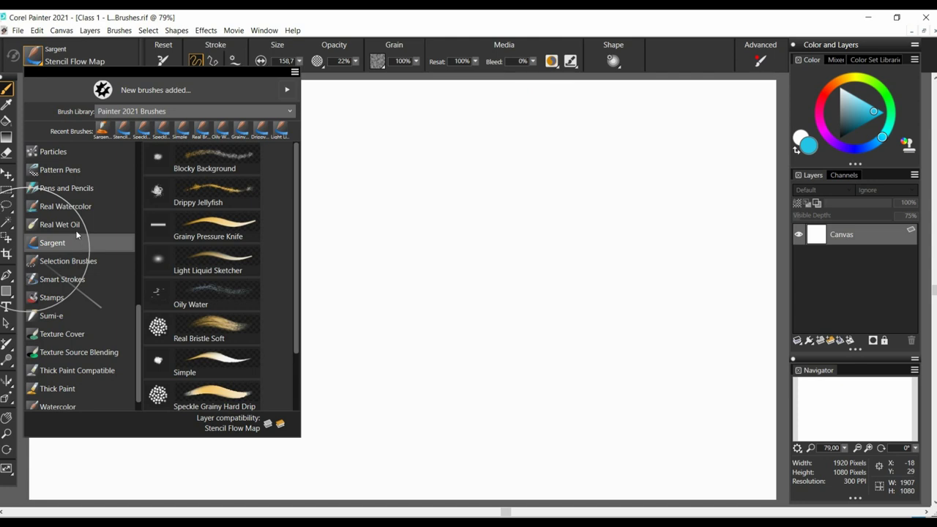
left_click(246, 170)
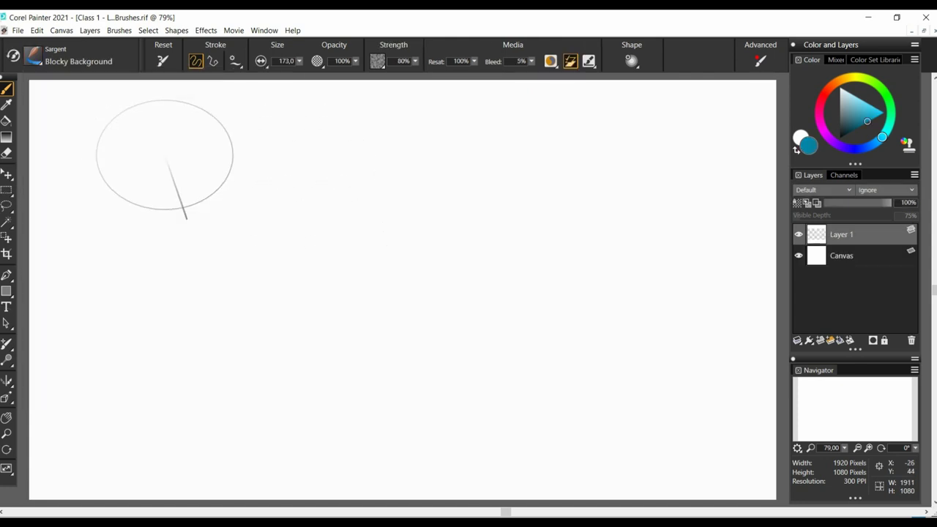
Step: Paint broad textured orange bands across the canvas with Blocky Background at size 173, building up a denser area at the upper right
mouse_move(157, 156)
left_mouse_down()
mouse_move(498, 164)
mouse_move(644, 157)
left_mouse_up()
left_click_drag(146, 192, 619, 205)
mouse_move(180, 217)
left_mouse_down()
mouse_move(476, 242)
mouse_move(644, 243)
mouse_move(185, 278)
mouse_move(328, 268)
mouse_move(663, 282)
left_mouse_up()
left_click_drag(150, 303, 659, 326)
mouse_move(209, 217)
left_mouse_down()
mouse_move(322, 241)
mouse_move(513, 245)
left_mouse_up()
left_click_drag(192, 123, 637, 123)
mouse_move(419, 136)
left_mouse_down()
mouse_move(443, 157)
mouse_move(491, 156)
mouse_move(623, 198)
mouse_move(445, 208)
mouse_move(630, 249)
mouse_move(517, 310)
mouse_move(485, 245)
mouse_move(429, 171)
mouse_move(450, 155)
mouse_move(585, 147)
mouse_move(648, 157)
left_mouse_up()
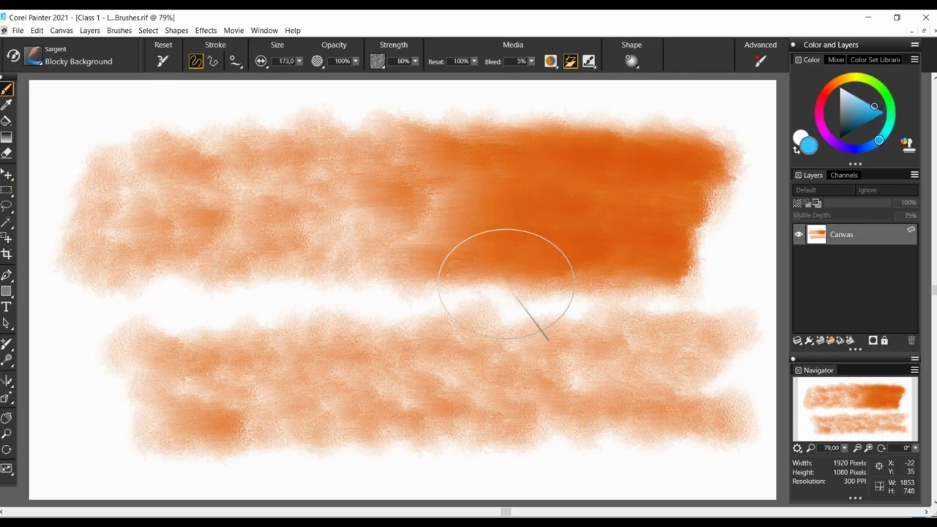
Step: Blend light-blue strokes into the dense orange area, first at 100% Resat and finally at 25% Resat
mouse_move(505, 284)
left_mouse_down()
mouse_move(498, 199)
mouse_move(561, 209)
mouse_move(666, 271)
left_mouse_up()
mouse_move(448, 249)
left_mouse_down()
mouse_move(390, 263)
mouse_move(349, 231)
mouse_move(292, 292)
mouse_move(425, 273)
mouse_move(459, 298)
mouse_move(672, 254)
mouse_move(665, 303)
mouse_move(474, 282)
mouse_move(526, 310)
mouse_move(586, 309)
mouse_move(642, 290)
mouse_move(695, 307)
left_mouse_up()
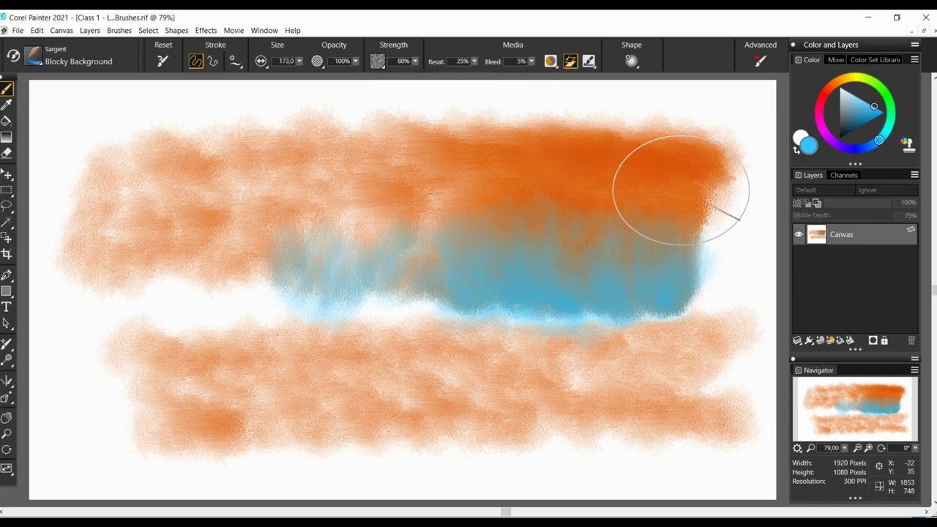
mouse_move(673, 172)
left_mouse_down()
mouse_move(669, 183)
mouse_move(592, 140)
mouse_move(526, 183)
mouse_move(462, 192)
mouse_move(690, 168)
mouse_move(694, 119)
mouse_move(667, 145)
mouse_move(585, 116)
mouse_move(473, 161)
left_mouse_up()
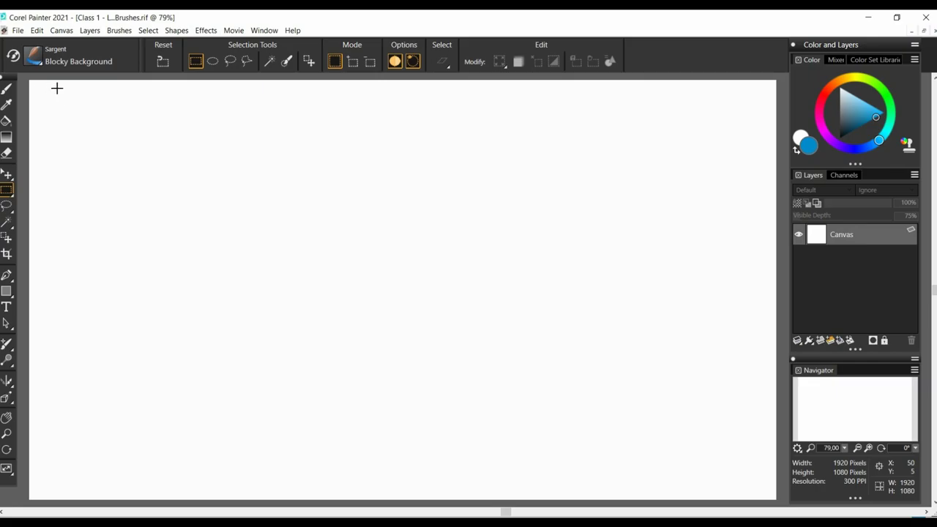
Step: Select the Sargent Drippy Jellyfish brush and paint two long blue horizontal strokes near the canvas's upper edge at size 118.3
left_click(34, 58)
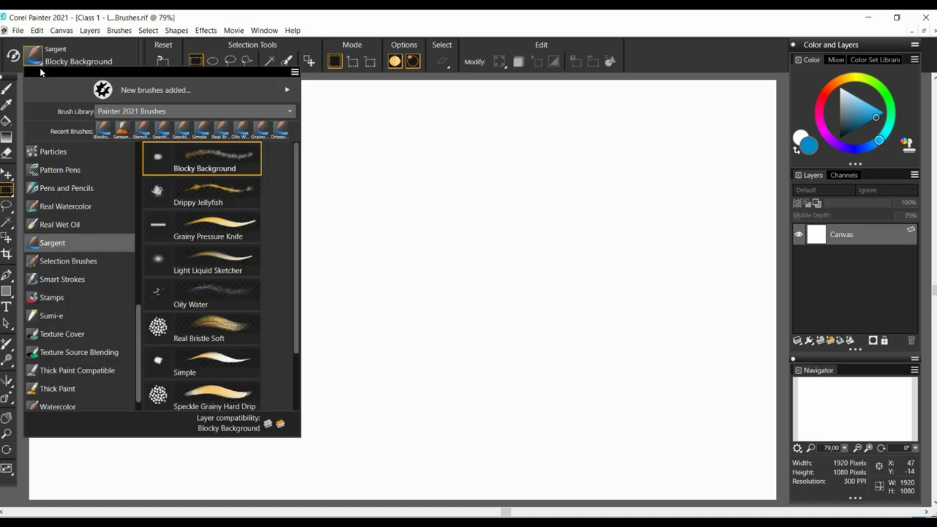
left_click(233, 200)
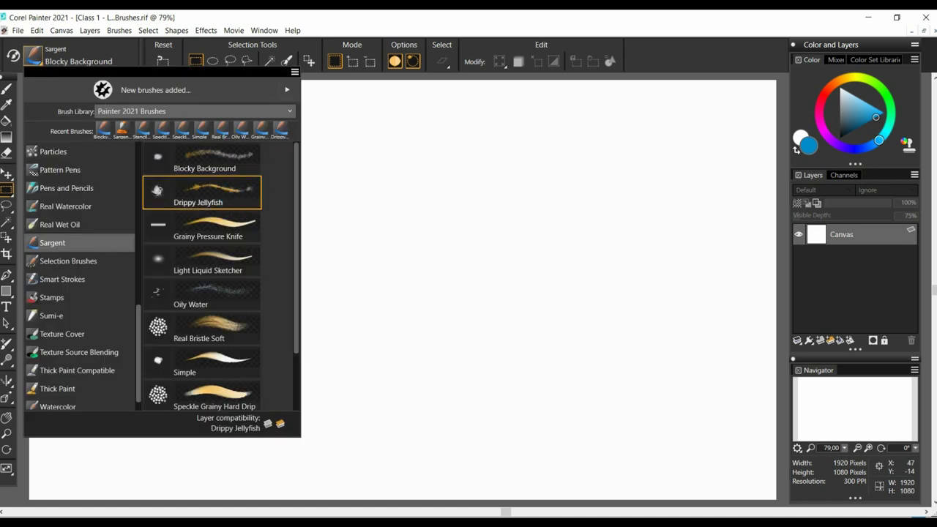
left_click_drag(132, 139, 549, 144)
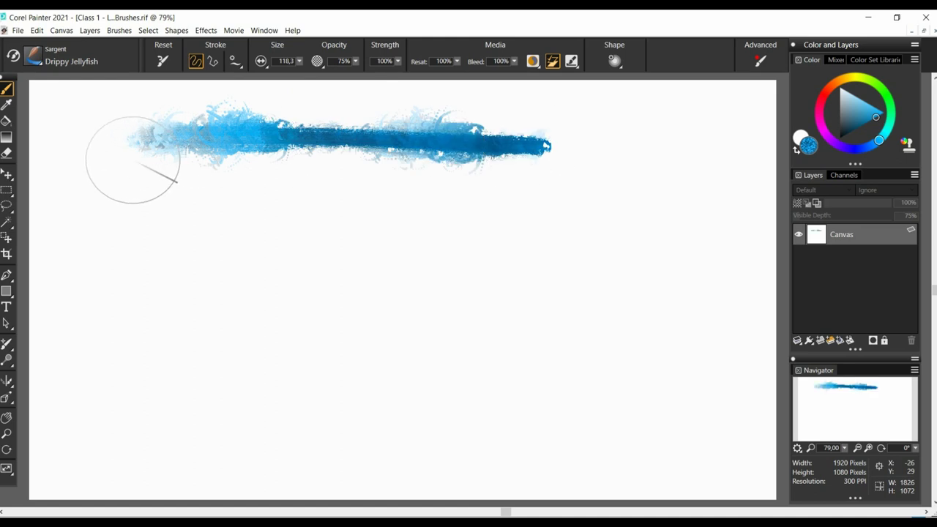
mouse_move(131, 159)
left_mouse_down()
mouse_move(396, 174)
mouse_move(560, 168)
left_mouse_up()
Step: Set the brush size to 158.3 and paint overlapping blue horizontal strokes that extend the upper strokes into a solid block
left_click_drag(300, 62, 303, 62)
left_click_drag(168, 202, 560, 211)
left_click_drag(135, 241, 604, 252)
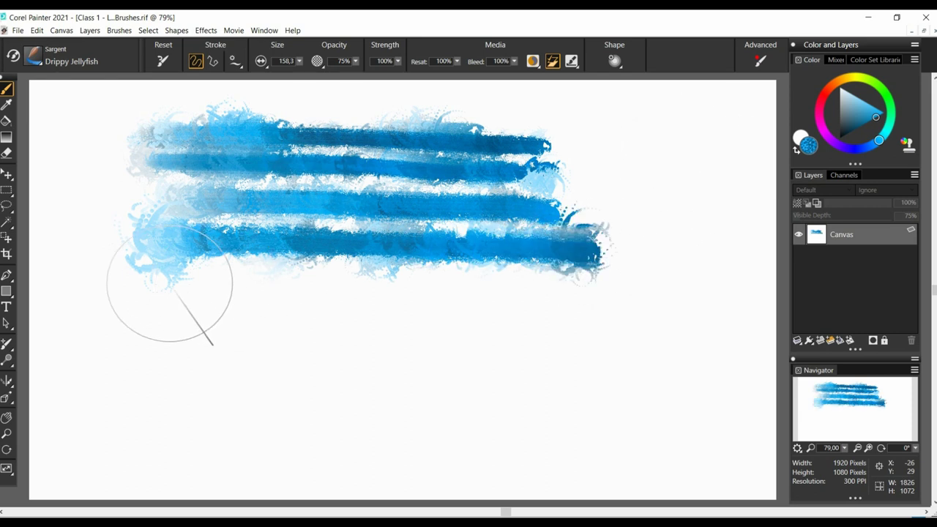
left_click_drag(156, 272, 597, 276)
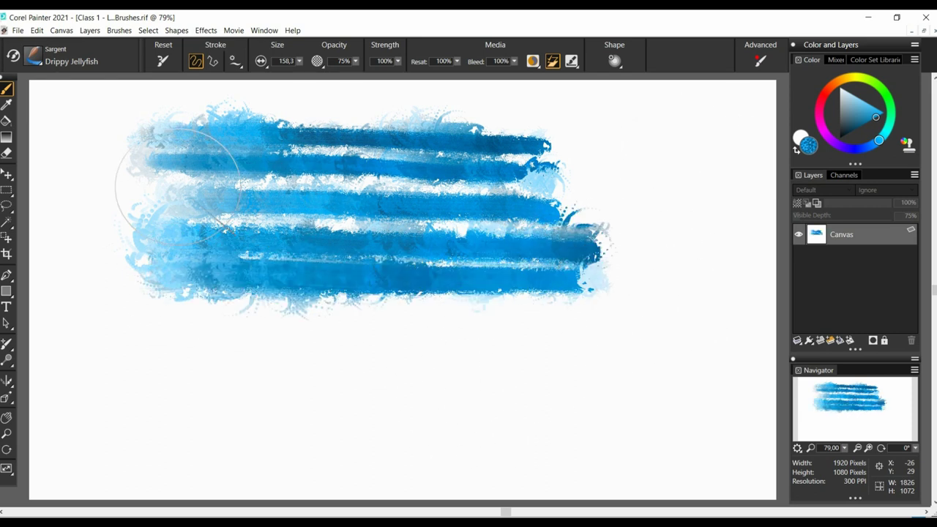
left_click_drag(176, 181, 586, 192)
left_click_drag(234, 218, 629, 227)
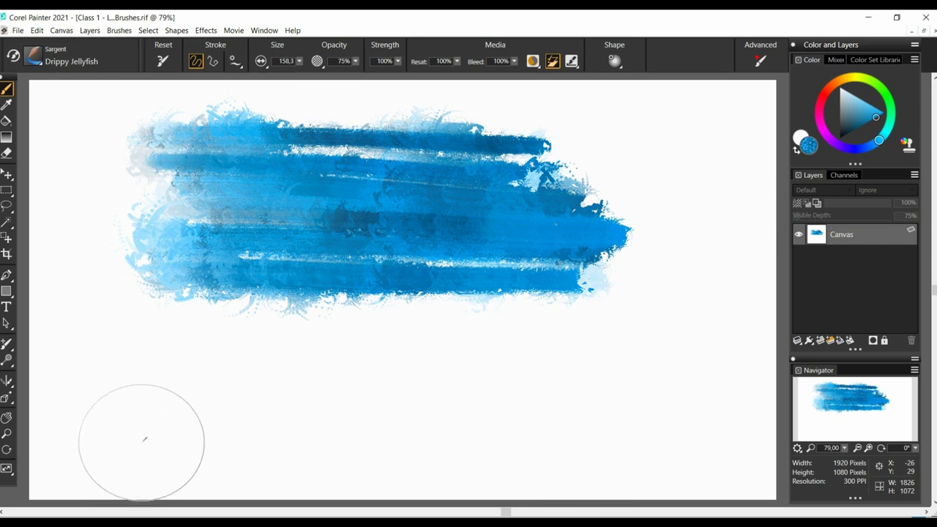
Step: At brush size 241.9, paint a separate blue band in the lower canvas and yellow strokes over the blue block's upper-right part
left_click_drag(299, 61, 315, 67)
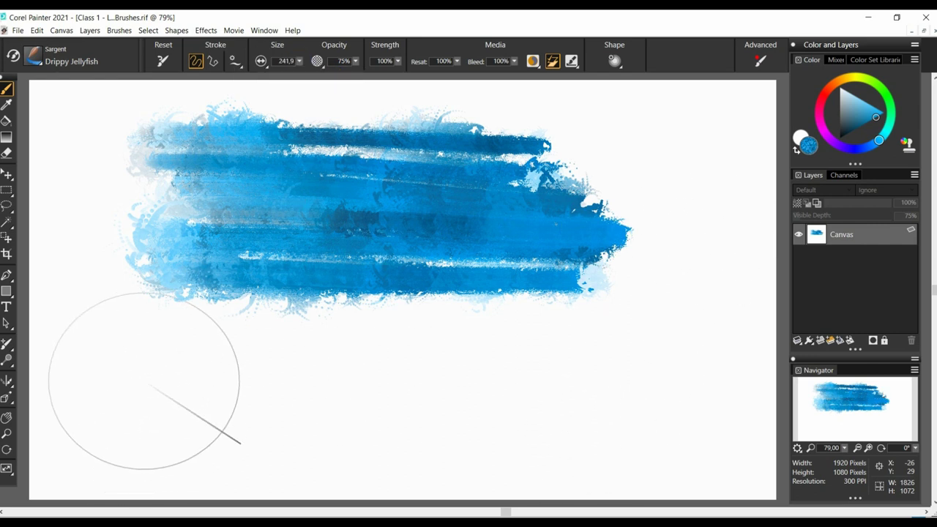
mouse_move(150, 382)
left_mouse_down()
mouse_move(511, 406)
mouse_move(630, 397)
left_mouse_up()
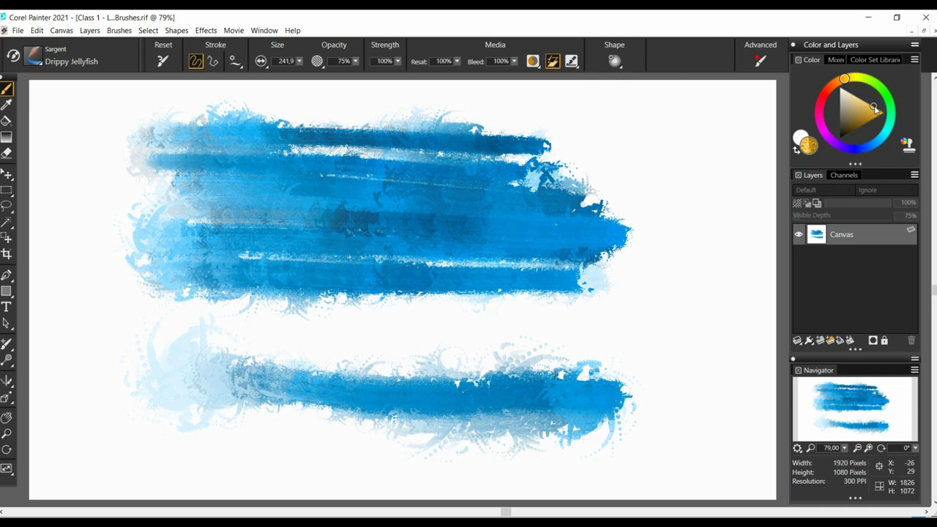
left_click_drag(386, 150, 626, 155)
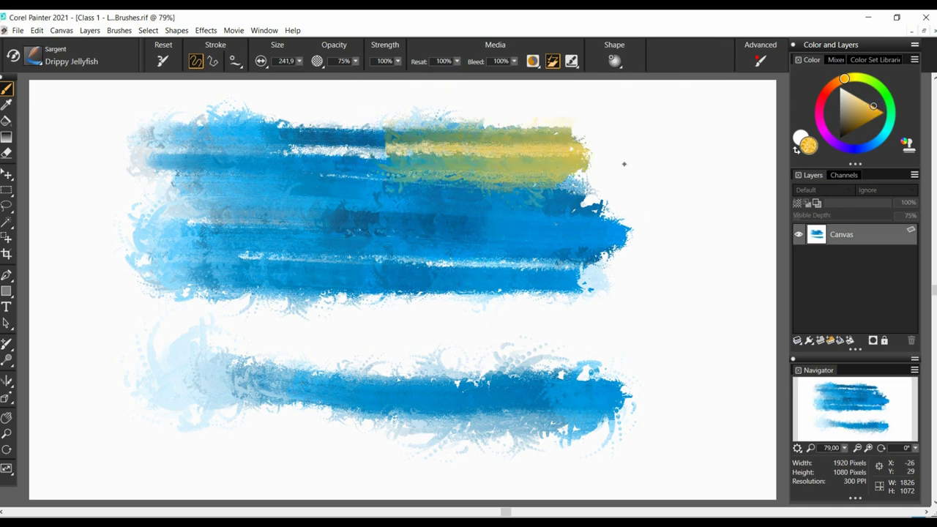
left_click(450, 198)
left_click_drag(455, 198, 634, 185)
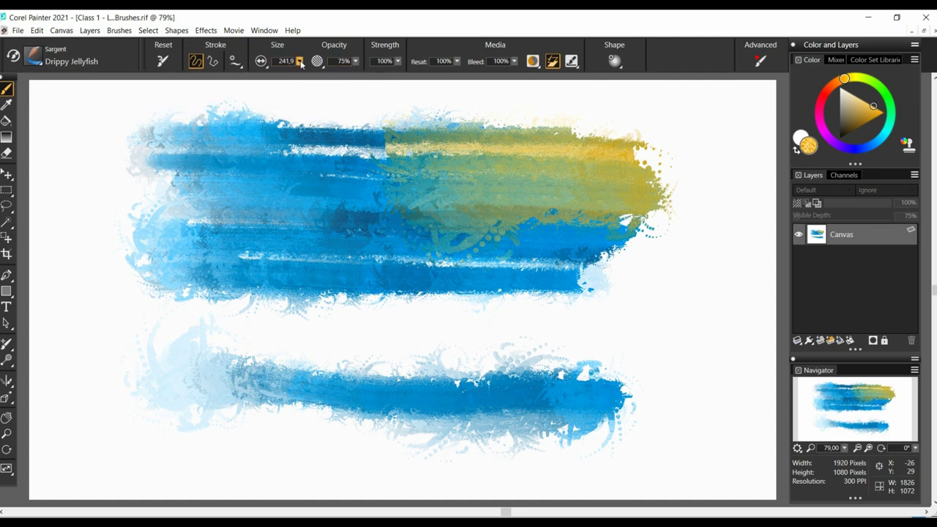
Step: Set the brush size to 121.5 and paint yellow strokes over the block's lower-right part and right edge
left_click_drag(299, 62, 286, 67)
left_click_drag(430, 244, 644, 247)
left_click_drag(516, 281, 625, 282)
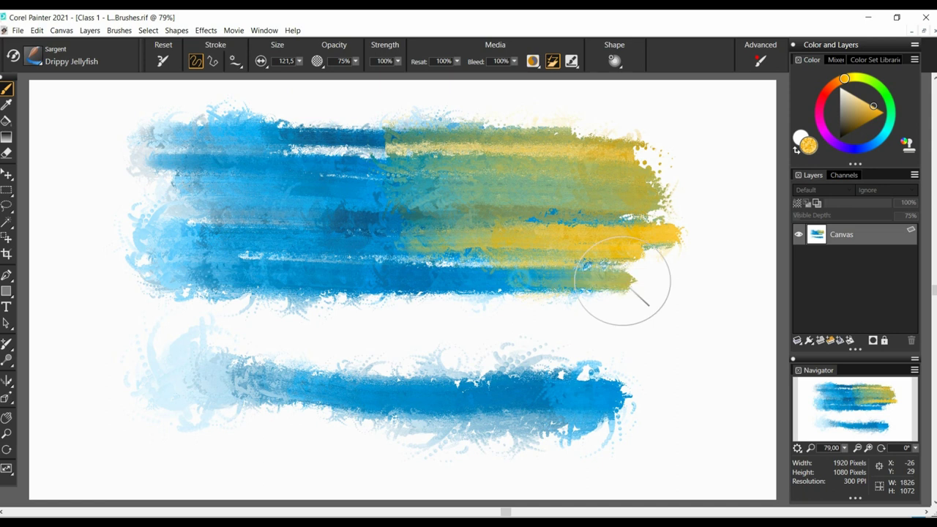
left_click_drag(469, 286, 567, 289)
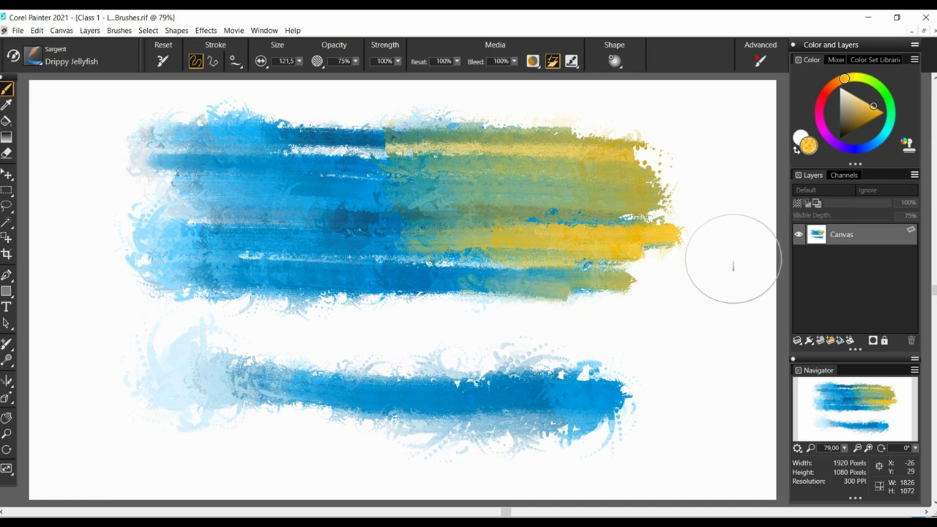
left_click_drag(593, 144, 631, 162)
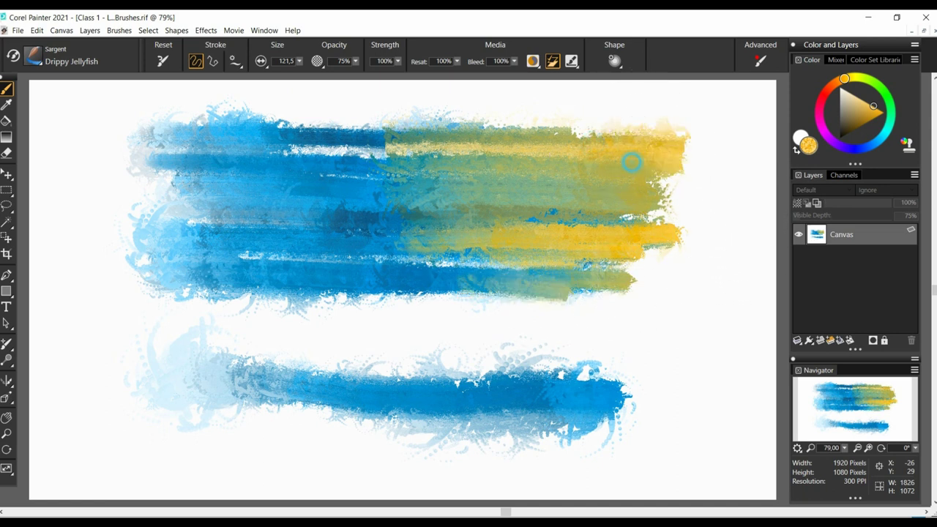
left_click_drag(653, 198, 637, 270)
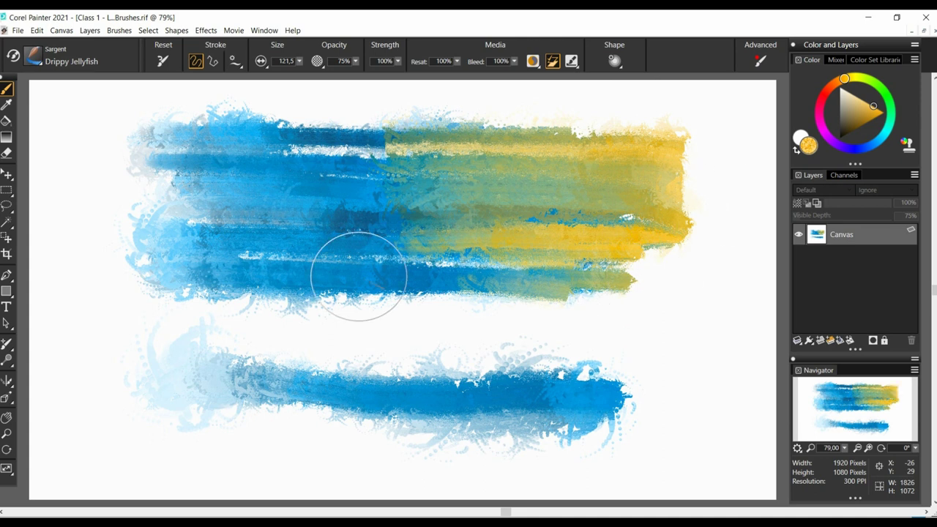
Step: Work yellow strokes into the blue block's lower edge and the blue band below, lowering Resat to 25% for the final strokes
mouse_move(351, 280)
left_mouse_down()
mouse_move(375, 297)
mouse_move(391, 286)
mouse_move(421, 294)
mouse_move(444, 324)
mouse_move(359, 276)
mouse_move(365, 298)
mouse_move(376, 267)
mouse_move(438, 272)
mouse_move(468, 309)
mouse_move(421, 311)
left_mouse_up()
left_click_drag(342, 253, 245, 296)
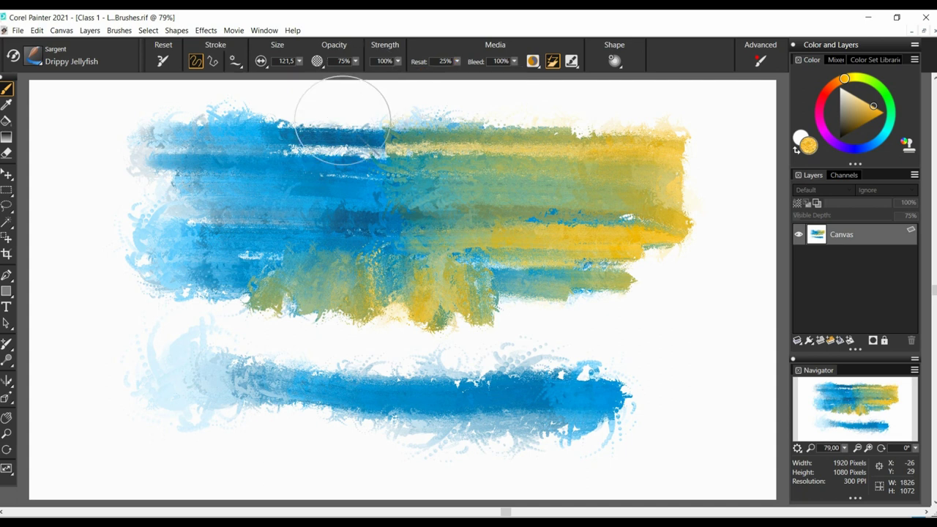
mouse_move(352, 184)
left_mouse_down()
mouse_move(329, 209)
mouse_move(278, 213)
mouse_move(319, 207)
mouse_move(288, 112)
mouse_move(297, 157)
mouse_move(340, 158)
mouse_move(238, 140)
mouse_move(246, 157)
mouse_move(231, 132)
mouse_move(313, 123)
mouse_move(237, 82)
mouse_move(241, 97)
mouse_move(382, 123)
mouse_move(199, 117)
mouse_move(215, 133)
mouse_move(204, 209)
mouse_move(185, 160)
mouse_move(175, 198)
mouse_move(182, 158)
mouse_move(162, 218)
mouse_move(185, 199)
mouse_move(191, 233)
mouse_move(176, 195)
mouse_move(183, 271)
left_mouse_up()
mouse_move(453, 362)
left_mouse_down()
mouse_move(483, 399)
mouse_move(468, 418)
mouse_move(590, 395)
mouse_move(512, 376)
mouse_move(607, 366)
mouse_move(556, 439)
left_mouse_up()
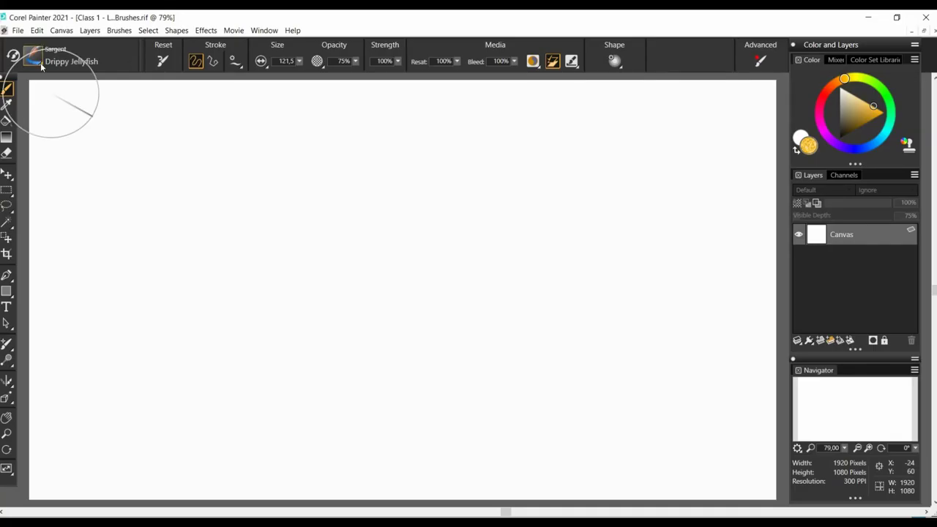
Step: Select the Sargent Grainy Pressure Knife brush and paint curving, looping ribbon strokes in yellow and brown at size 60
left_click(41, 62)
left_click(232, 231)
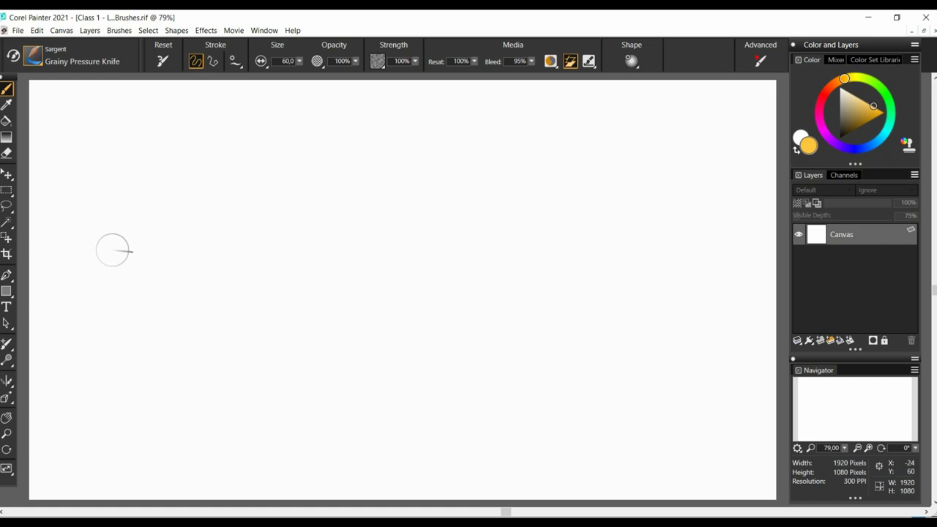
left_click_drag(143, 240, 516, 220)
mouse_move(392, 140)
left_mouse_down()
mouse_move(493, 153)
mouse_move(489, 364)
mouse_move(454, 479)
left_mouse_up()
mouse_move(631, 96)
left_mouse_down()
mouse_move(664, 242)
mouse_move(652, 346)
left_mouse_up()
left_click_drag(733, 227, 529, 436)
left_click_drag(86, 314, 261, 350)
mouse_move(220, 285)
left_mouse_down()
mouse_move(372, 391)
mouse_move(561, 188)
mouse_move(697, 418)
left_mouse_up()
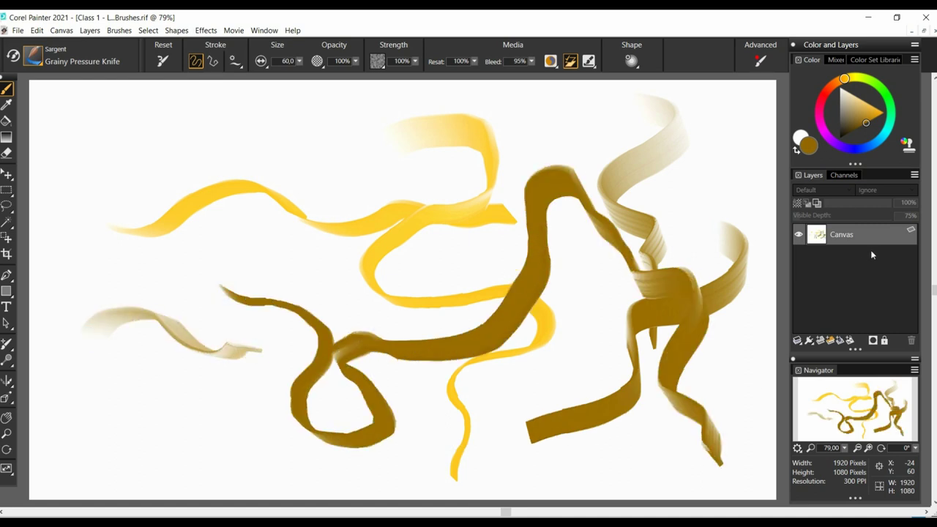
Step: Paint three overlapping brown strokes in the upper-left canvas and a thin tapering brown stroke across the middle
left_click_drag(92, 155, 352, 125)
left_click_drag(85, 184, 390, 137)
left_click_drag(125, 196, 423, 163)
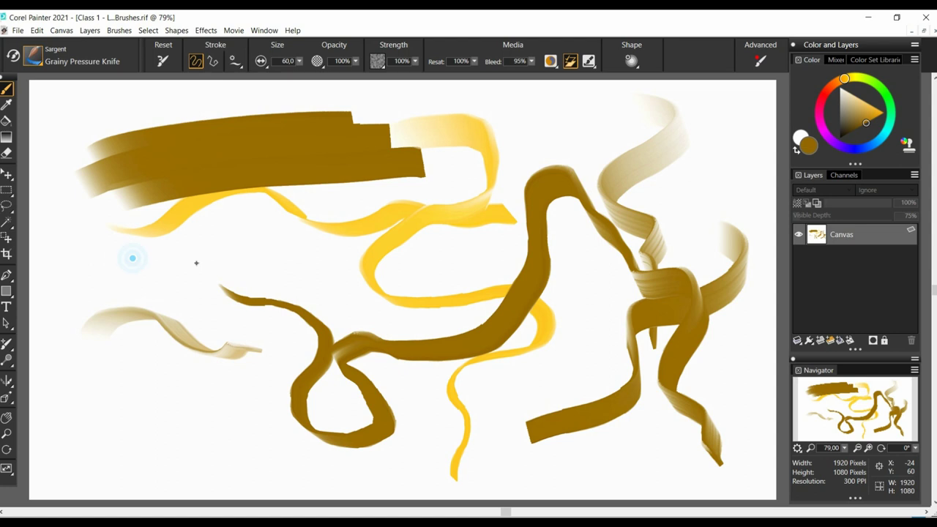
left_click_drag(228, 265, 547, 270)
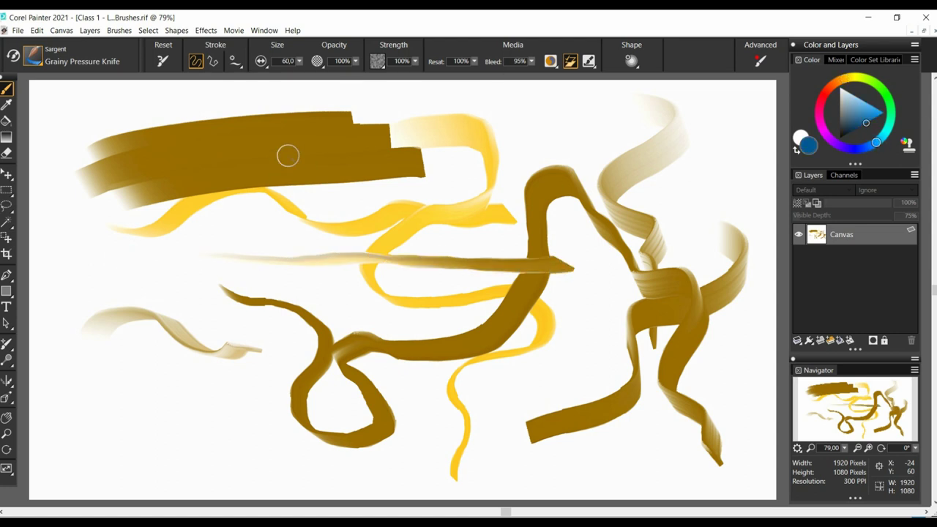
Step: Paint blue Grainy Pressure Knife strokes over the brown block's right end and across the yellow and brown ribbons in the middle
mouse_move(304, 167)
left_mouse_down()
mouse_move(314, 153)
mouse_move(297, 117)
mouse_move(394, 178)
mouse_move(410, 209)
mouse_move(464, 228)
left_mouse_up()
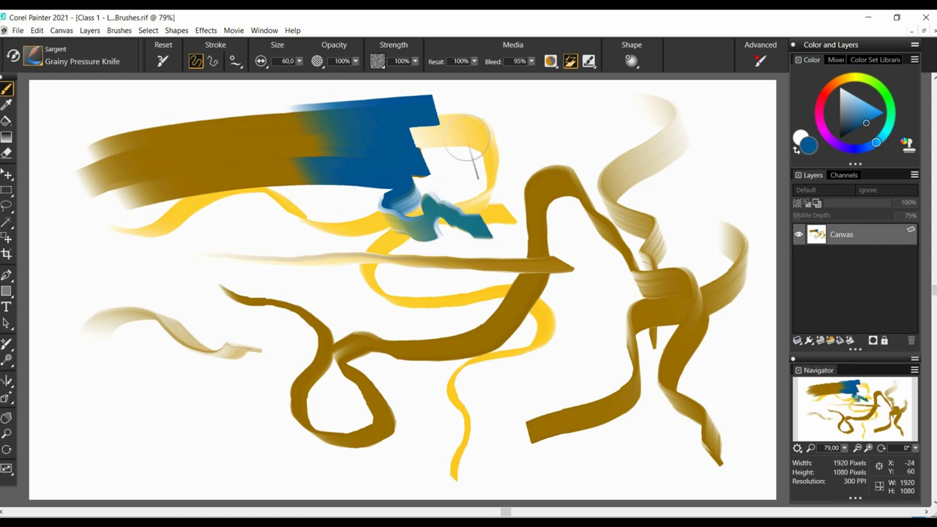
mouse_move(463, 135)
left_mouse_down()
mouse_move(505, 179)
mouse_move(498, 109)
mouse_move(502, 128)
mouse_move(469, 186)
left_mouse_up()
mouse_move(500, 248)
left_mouse_down()
mouse_move(395, 223)
mouse_move(474, 309)
left_mouse_up()
mouse_move(534, 234)
left_mouse_down()
mouse_move(564, 314)
mouse_move(462, 348)
left_mouse_up()
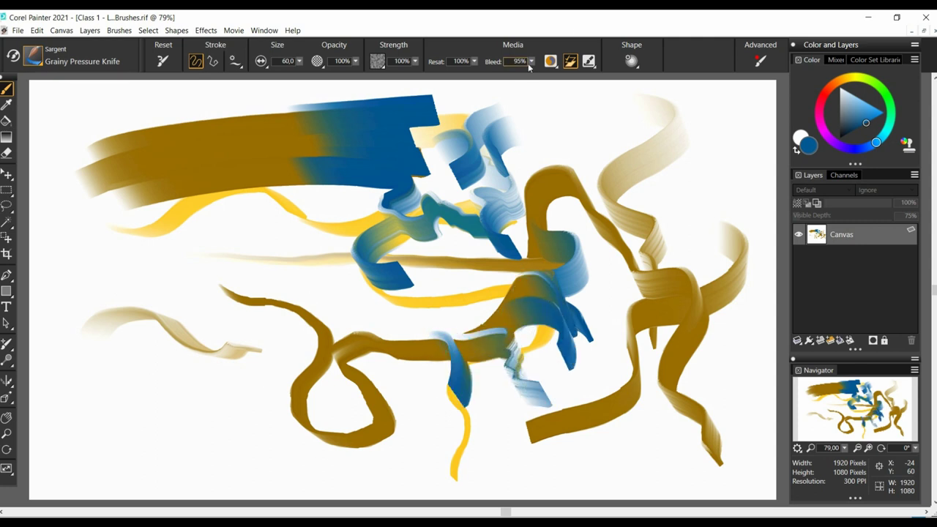
mouse_move(468, 355)
left_mouse_down()
mouse_move(435, 374)
mouse_move(396, 344)
mouse_move(366, 355)
mouse_move(488, 378)
mouse_move(461, 335)
mouse_move(509, 393)
left_mouse_up()
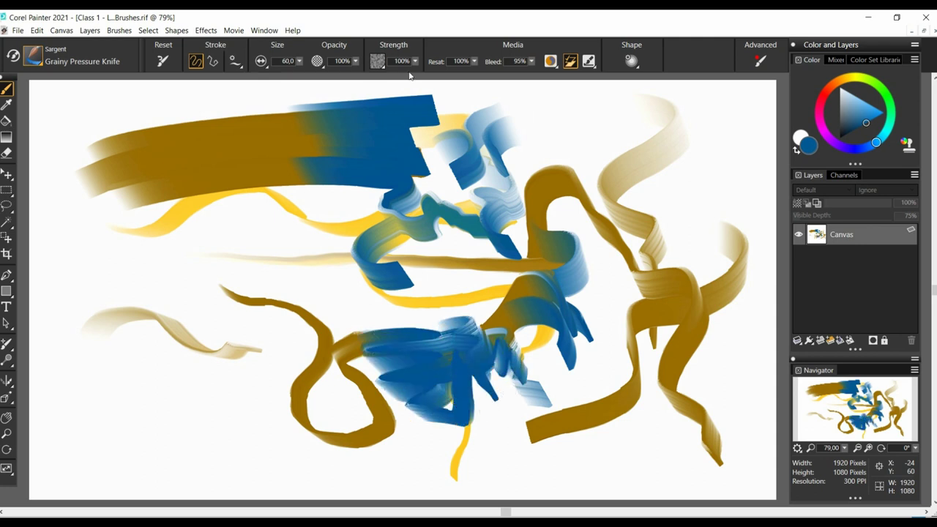
Step: Lower Resat and paint blending strokes across the brown block and the ribbons on both sides of the canvas
left_click_drag(475, 63, 366, 87)
mouse_move(194, 169)
left_mouse_down()
mouse_move(241, 168)
mouse_move(163, 149)
mouse_move(172, 314)
mouse_move(117, 300)
mouse_move(199, 335)
left_mouse_up()
mouse_move(261, 192)
left_mouse_down()
mouse_move(293, 156)
mouse_move(247, 153)
mouse_move(207, 165)
mouse_move(271, 366)
mouse_move(366, 378)
mouse_move(393, 344)
mouse_move(463, 333)
left_mouse_up()
mouse_move(621, 410)
left_mouse_down()
mouse_move(623, 427)
mouse_move(621, 401)
mouse_move(654, 383)
mouse_move(691, 197)
left_mouse_up()
mouse_move(313, 162)
left_mouse_down()
mouse_move(571, 149)
mouse_move(588, 136)
mouse_move(572, 192)
mouse_move(545, 227)
mouse_move(505, 150)
left_mouse_up()
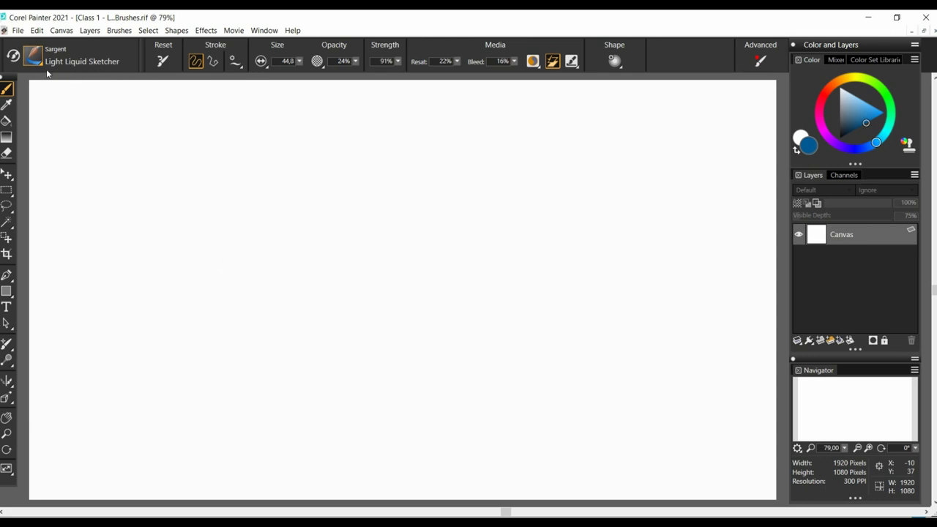
Step: Select the Sargent Light Liquid Sketcher brush and paint blue strokes across the upper canvas at size 104.5 with Resat 100%
left_click(34, 58)
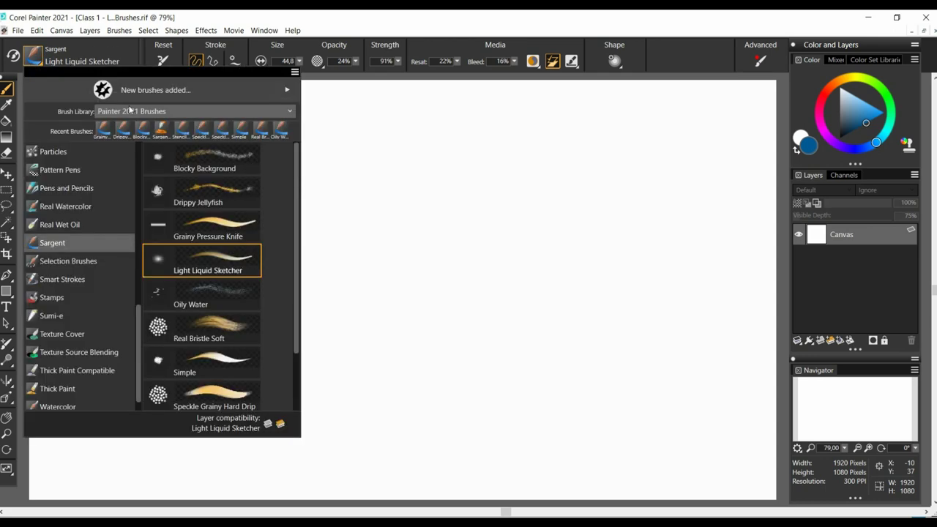
left_click(257, 266)
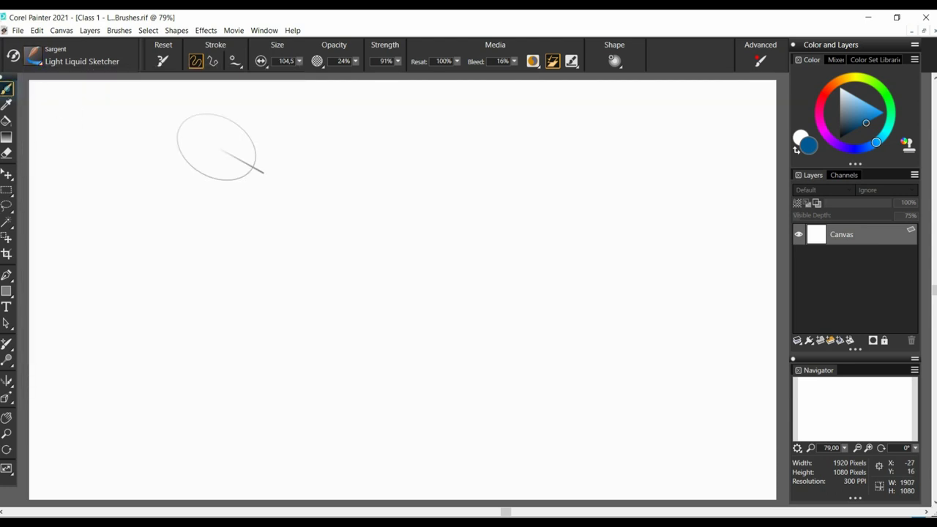
left_click_drag(125, 147, 576, 136)
left_click_drag(125, 183, 345, 168)
left_click_drag(190, 223, 404, 183)
left_click_drag(374, 137, 321, 249)
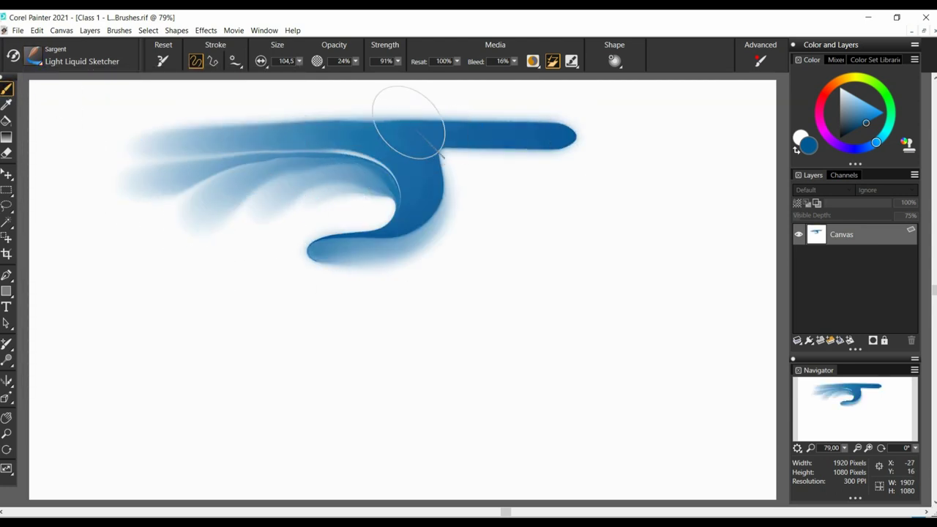
Step: Paint swirling blue strokes from the middle of the shape out to its right side
mouse_move(406, 115)
left_mouse_down()
mouse_move(432, 222)
mouse_move(559, 265)
left_mouse_up()
left_click_drag(523, 235, 609, 228)
left_click_drag(545, 179, 644, 168)
Step: Stack and blend blue strokes into a block on the left and paint a long looping stroke to the upper-right corner
left_click_drag(121, 230, 293, 231)
left_click_drag(125, 271, 293, 276)
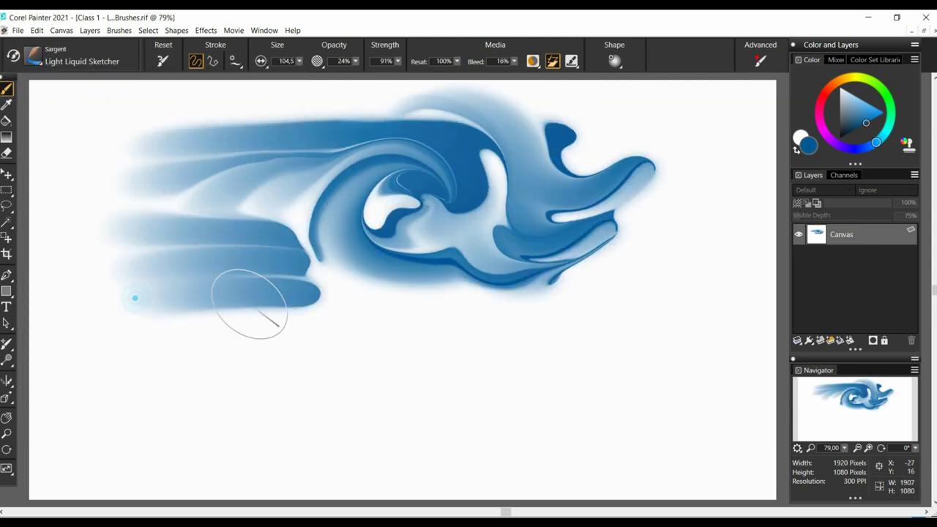
left_click_drag(146, 322, 289, 319)
left_click_drag(273, 232, 268, 323)
left_click_drag(233, 256, 232, 321)
left_click_drag(230, 245, 302, 245)
left_click_drag(226, 288, 301, 290)
left_click_drag(223, 319, 300, 321)
mouse_move(388, 300)
left_mouse_down()
mouse_move(414, 359)
mouse_move(682, 254)
mouse_move(734, 106)
left_mouse_up()
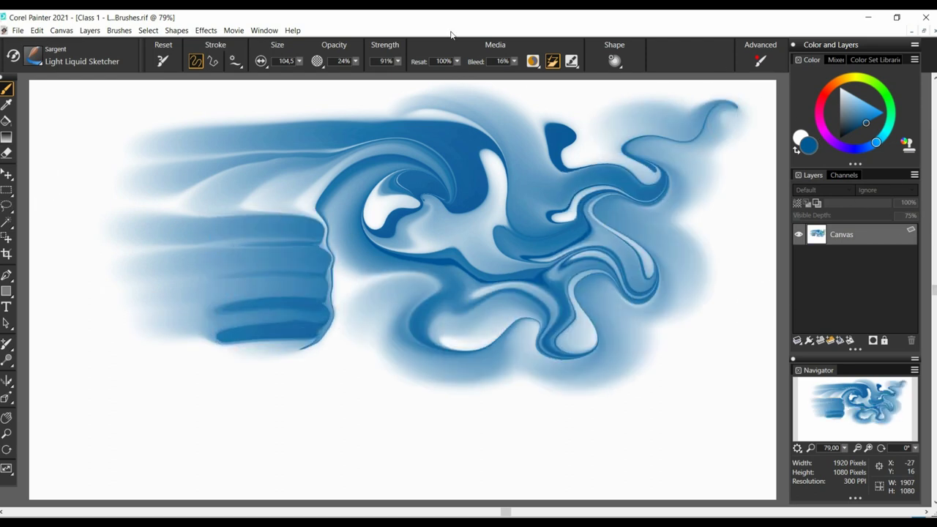
Step: Choose a yellow-orange color and paint strokes along the blue shape's lower and right edges, reducing the brush size to 70.2
left_click(844, 81)
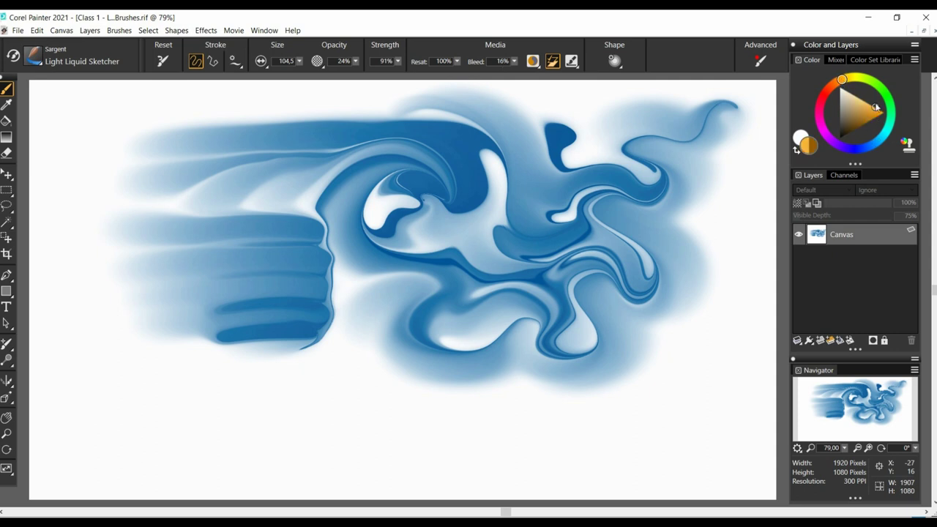
mouse_move(315, 292)
left_mouse_down()
mouse_move(202, 362)
mouse_move(278, 369)
mouse_move(253, 406)
mouse_move(356, 383)
mouse_move(456, 393)
mouse_move(469, 343)
mouse_move(418, 293)
mouse_move(446, 330)
left_mouse_up()
left_click_drag(299, 61, 293, 69)
left_click_drag(502, 350, 560, 372)
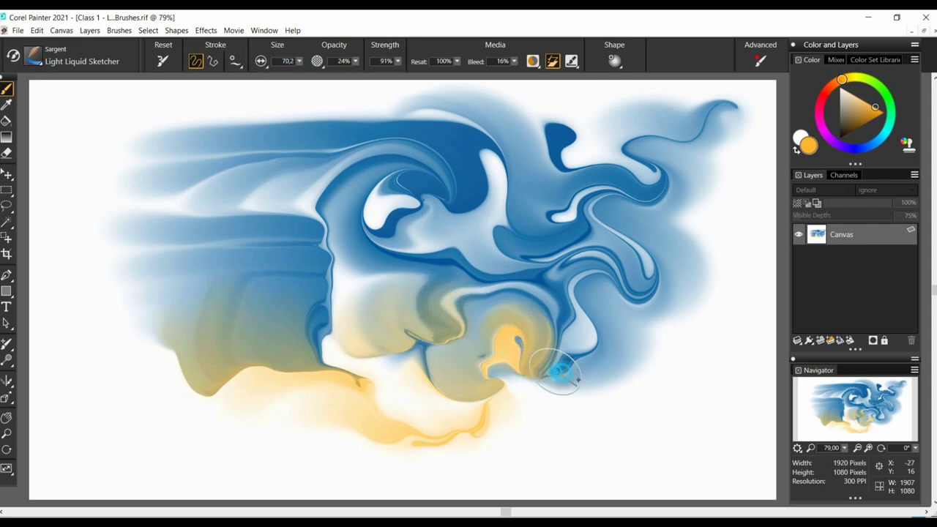
mouse_move(598, 395)
left_mouse_down()
mouse_move(651, 330)
mouse_move(617, 383)
mouse_move(695, 234)
mouse_move(696, 313)
mouse_move(677, 360)
mouse_move(627, 383)
mouse_move(503, 380)
left_mouse_up()
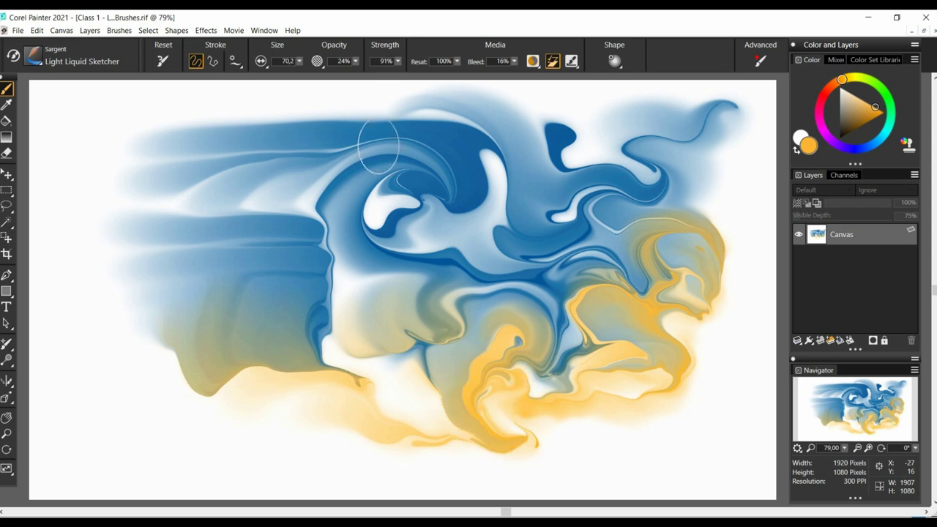
mouse_move(450, 338)
left_mouse_down()
mouse_move(404, 360)
mouse_move(455, 370)
left_mouse_up()
Step: Set Resat to 26% and blend yellow-orange into the blue on the left, then at a larger brush size in the upper right
left_click_drag(458, 62, 369, 100)
mouse_move(308, 170)
left_mouse_down()
mouse_move(287, 261)
mouse_move(344, 256)
left_mouse_up()
left_click_drag(299, 62, 309, 71)
mouse_move(554, 137)
left_mouse_down()
mouse_move(590, 147)
mouse_move(599, 161)
mouse_move(577, 180)
left_mouse_up()
Step: Reduce the brush size to 39.2 and paint swirling blend strokes in the upper-right curl, the center and the upper-left bands
left_click_drag(300, 61, 292, 71)
mouse_move(680, 154)
left_mouse_down()
mouse_move(677, 188)
mouse_move(702, 199)
mouse_move(653, 194)
mouse_move(734, 187)
mouse_move(700, 187)
left_mouse_up()
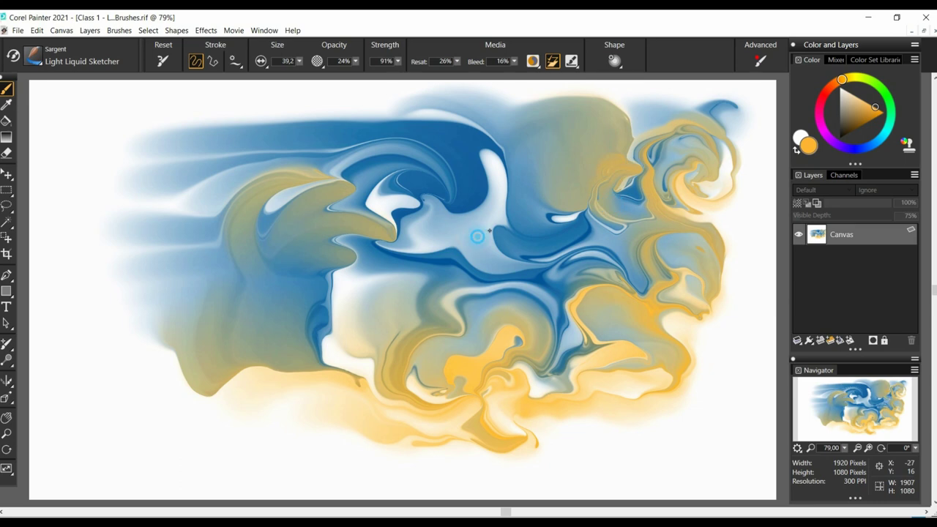
mouse_move(515, 194)
left_mouse_down()
mouse_move(456, 162)
mouse_move(467, 182)
left_mouse_up()
mouse_move(452, 220)
left_mouse_down()
mouse_move(381, 124)
mouse_move(229, 114)
left_mouse_up()
mouse_move(289, 144)
left_mouse_down()
mouse_move(350, 313)
mouse_move(417, 264)
mouse_move(527, 220)
left_mouse_up()
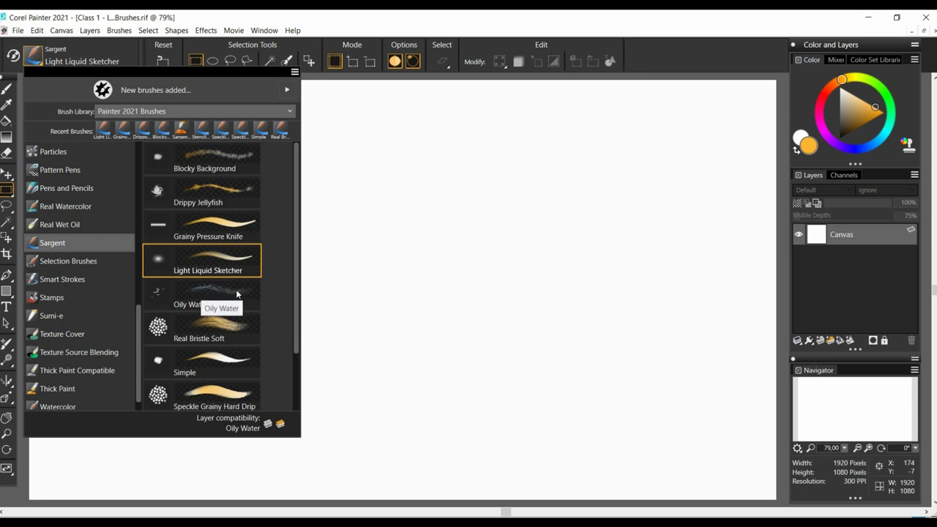
Step: Select the Sargent Oily Water brush and paint brown strokes across the upper canvas, overlapping their middle with dark blue
left_click(202, 295)
left_click(866, 123)
left_click_drag(88, 141, 430, 135)
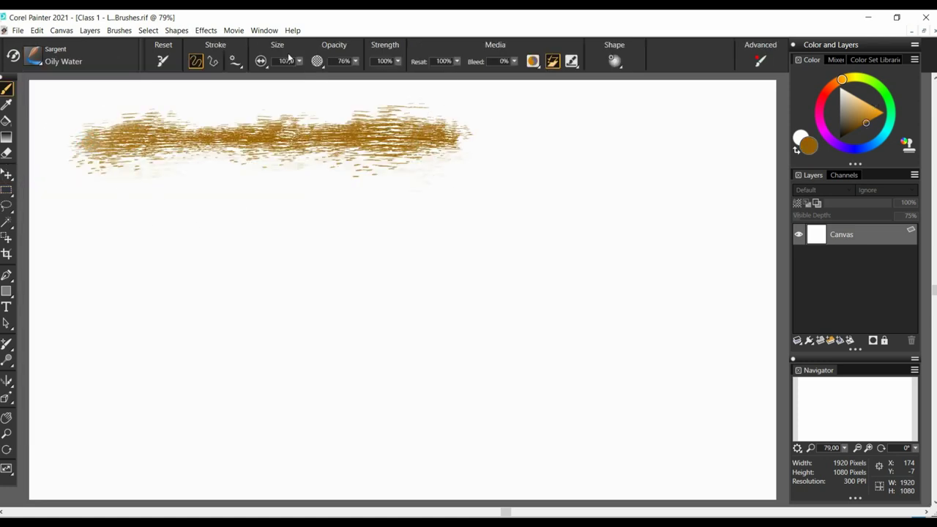
mouse_move(103, 155)
left_mouse_down()
mouse_move(151, 146)
mouse_move(161, 168)
mouse_move(539, 209)
mouse_move(168, 226)
mouse_move(413, 235)
mouse_move(216, 212)
mouse_move(174, 253)
left_mouse_up()
left_click(877, 142)
mouse_move(428, 252)
left_mouse_down()
mouse_move(408, 151)
mouse_move(288, 205)
mouse_move(285, 232)
mouse_move(370, 197)
mouse_move(349, 153)
mouse_move(507, 202)
mouse_move(531, 171)
left_mouse_up()
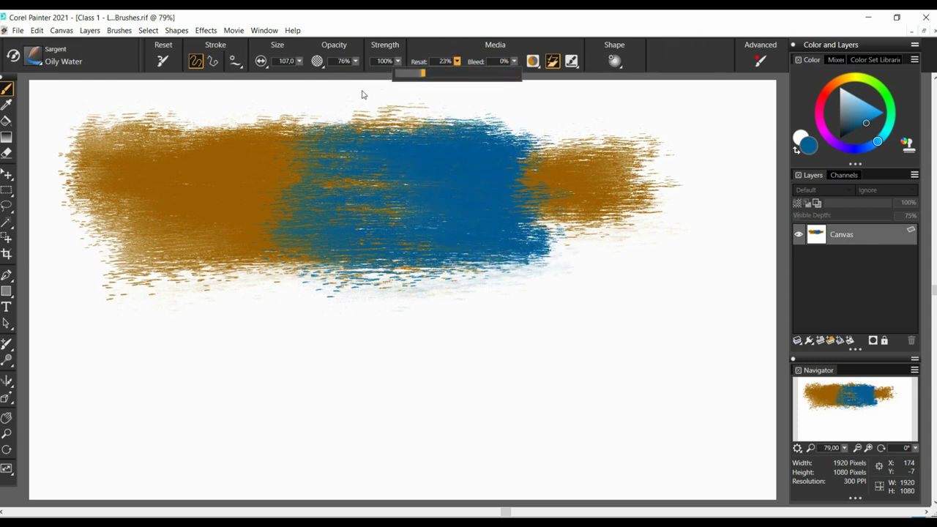
Step: With Resat at 25%, blend yellow strokes into the blue area, cyan into the brown, and light red along the bottom
left_click(845, 78)
mouse_move(479, 204)
left_mouse_down()
mouse_move(477, 251)
mouse_move(421, 216)
mouse_move(334, 310)
mouse_move(347, 278)
mouse_move(486, 283)
mouse_move(417, 238)
left_mouse_up()
left_click(882, 139)
mouse_move(126, 307)
left_mouse_down()
mouse_move(164, 183)
mouse_move(220, 303)
mouse_move(163, 198)
mouse_move(287, 269)
left_mouse_up()
mouse_move(293, 315)
left_mouse_down()
mouse_move(151, 234)
mouse_move(110, 329)
left_mouse_up()
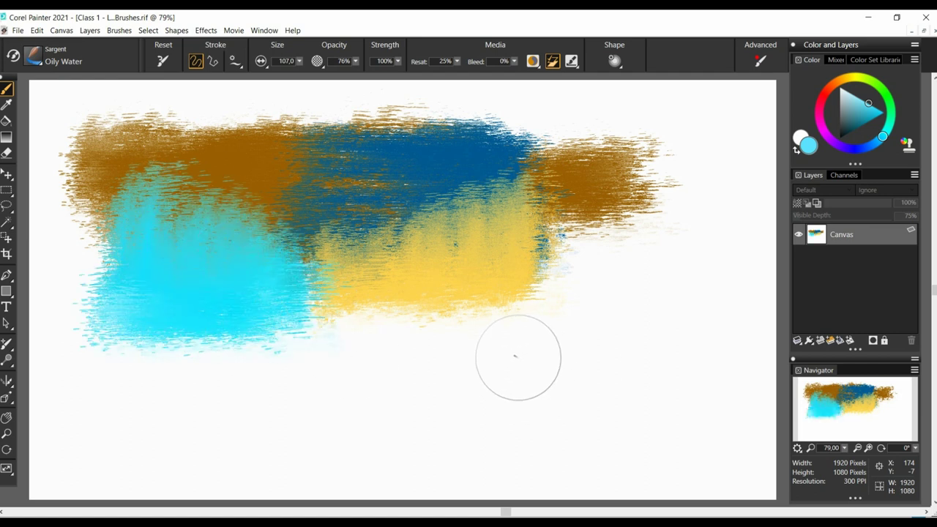
left_click(826, 90)
mouse_move(213, 380)
left_mouse_down()
mouse_move(237, 282)
mouse_move(345, 372)
mouse_move(200, 376)
mouse_move(398, 303)
left_mouse_up()
Step: Select the Sargent Real Bristle Soft brush and paint four stacked horizontal red strokes as a block in the upper-left canvas
left_click(37, 58)
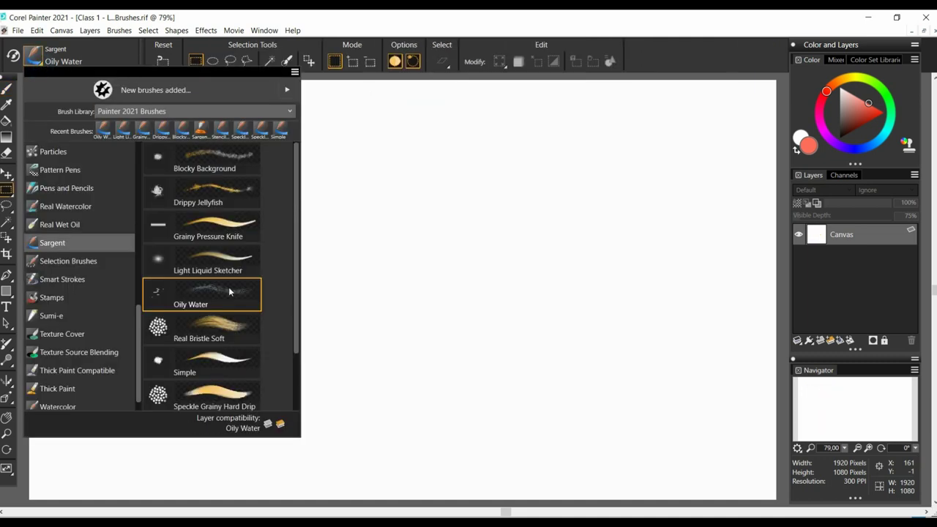
left_click(222, 333)
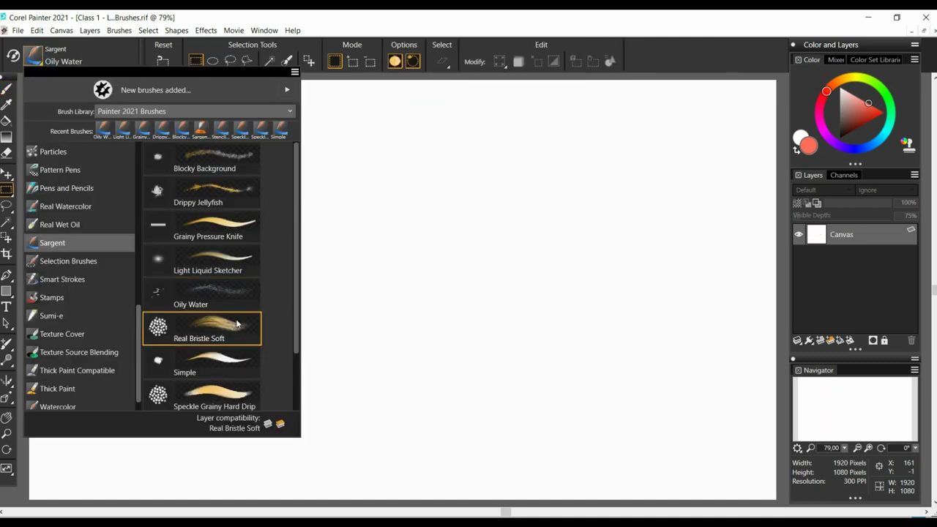
key("b")
left_click_drag(132, 152, 401, 155)
left_click_drag(250, 186, 399, 184)
left_click_drag(166, 217, 402, 215)
left_click_drag(187, 248, 379, 244)
Step: Paint wavy, short and light-to-heavy red test strokes below the block with the Real Bristle Soft brush
mouse_move(83, 299)
left_mouse_down()
mouse_move(197, 354)
mouse_move(437, 326)
mouse_move(490, 339)
left_mouse_up()
left_click_drag(506, 302, 538, 341)
left_click_drag(588, 312, 558, 356)
left_click_drag(475, 373, 499, 420)
left_click_drag(500, 385, 551, 382)
left_click_drag(566, 381, 619, 375)
mouse_move(631, 342)
left_mouse_down()
mouse_move(681, 291)
mouse_move(728, 364)
left_mouse_up()
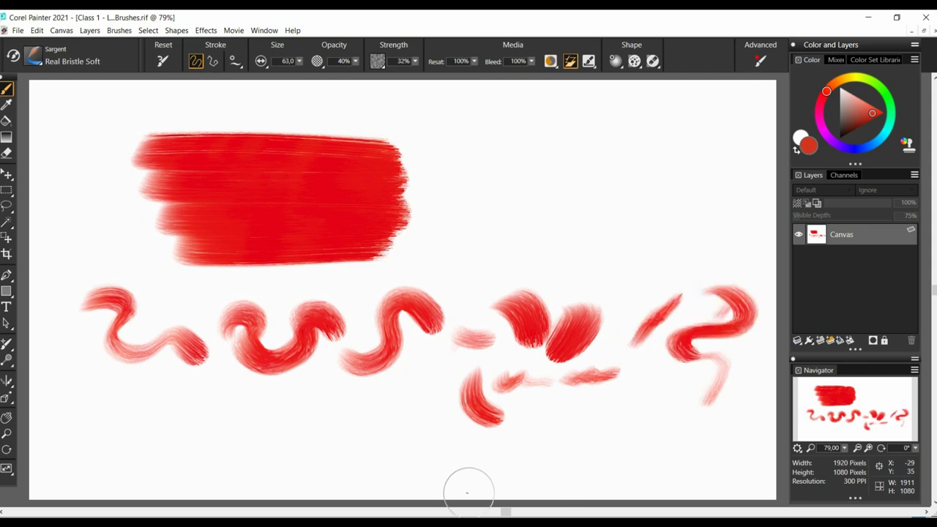
mouse_move(139, 376)
left_mouse_down()
mouse_move(573, 406)
mouse_move(637, 386)
left_mouse_up()
Step: Paint blue strokes over the red block's right part and the right end of the thick red stroke below
left_click_drag(323, 155, 488, 159)
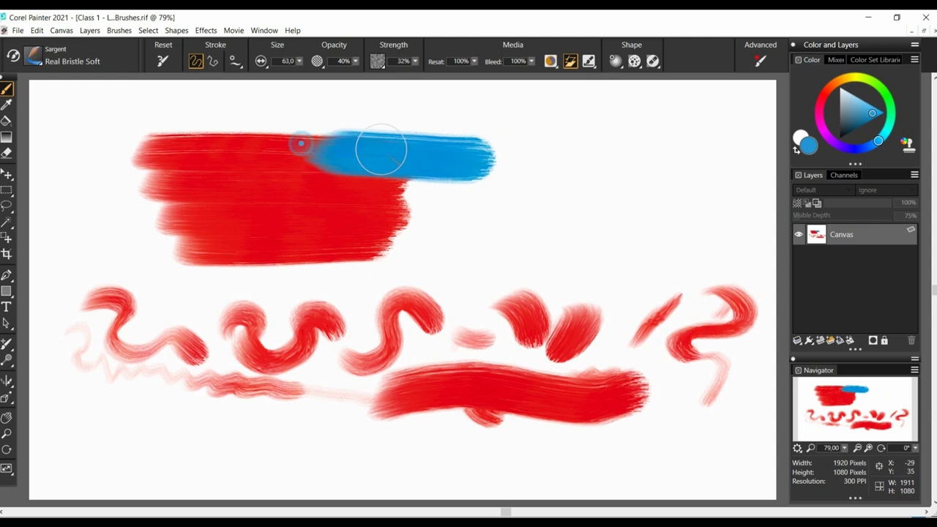
mouse_move(370, 173)
left_mouse_down()
mouse_move(300, 195)
mouse_move(318, 257)
mouse_move(314, 236)
mouse_move(476, 253)
left_mouse_up()
mouse_move(536, 386)
left_mouse_down()
mouse_move(600, 393)
mouse_move(533, 397)
mouse_move(671, 298)
left_mouse_up()
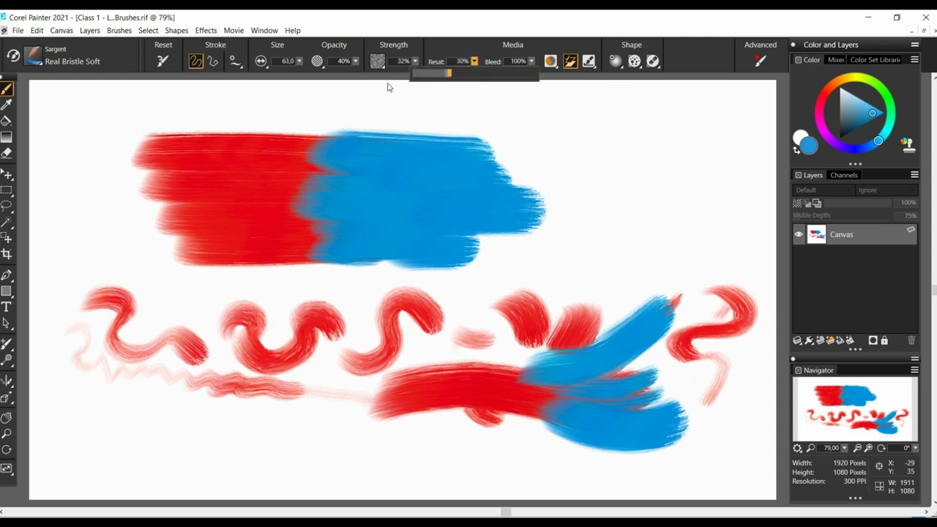
Step: Set Resat to 25% and paint yellow strokes over the blue block's right side and below the red block
left_click_drag(448, 73, 443, 73)
left_click(850, 77)
mouse_move(439, 154)
left_mouse_down()
mouse_move(402, 166)
mouse_move(450, 231)
mouse_move(485, 184)
mouse_move(612, 198)
mouse_move(618, 275)
left_mouse_up()
left_click(872, 106)
left_click(844, 78)
mouse_move(198, 271)
left_mouse_down()
mouse_move(209, 220)
mouse_move(268, 268)
mouse_move(157, 286)
mouse_move(189, 258)
mouse_move(163, 271)
mouse_move(263, 324)
mouse_move(322, 341)
left_mouse_up()
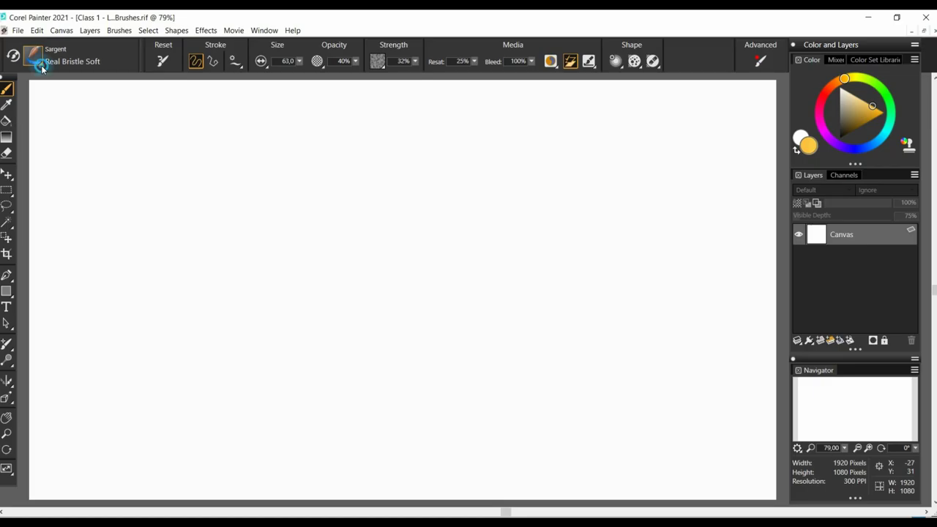
Step: Select the Sargent Simple brush and try a test stroke on the left side of the canvas
left_click(33, 56)
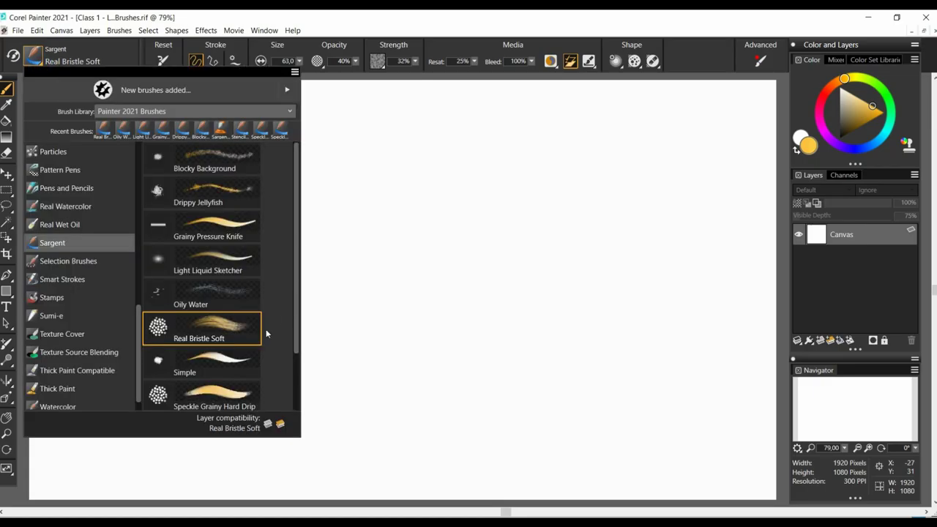
left_click(220, 373)
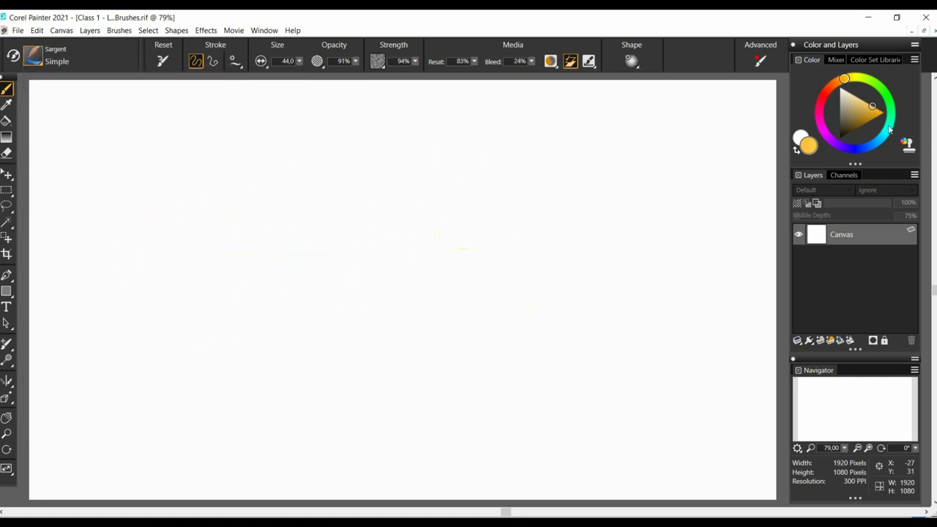
left_click_drag(236, 198, 252, 350)
Step: Calibrate the pen pressure in the Brush Tracking preferences with a sample stroke and accept it
left_click(37, 30)
mouse_move(153, 242)
left_click(251, 350)
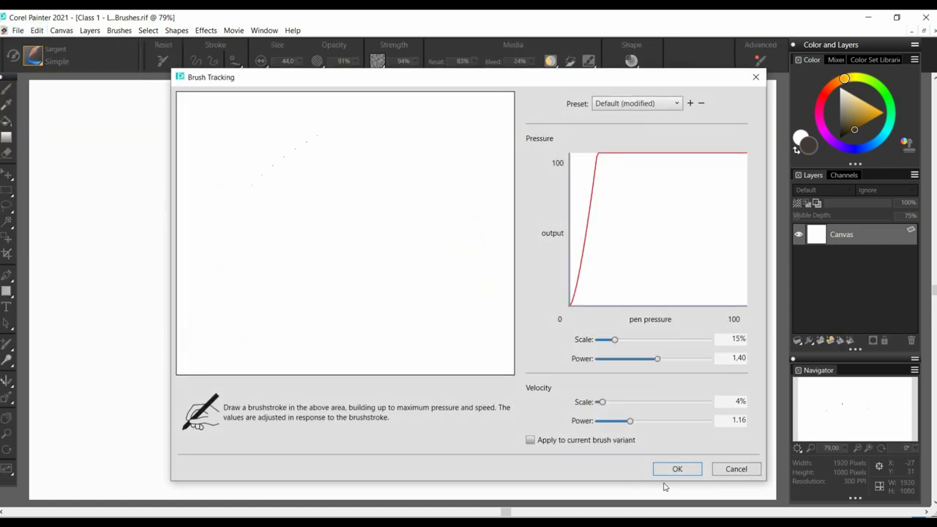
left_click(673, 471)
Step: Paint curved and short dark brown strokes with the Simple brush at size 44, lowering Resat to 24% for the last ones
left_click_drag(183, 400, 365, 267)
left_click_drag(262, 177, 322, 360)
left_click_drag(312, 234, 373, 301)
mouse_move(386, 234)
left_mouse_down()
mouse_move(440, 232)
mouse_move(438, 185)
left_mouse_up()
left_click_drag(351, 196, 427, 168)
mouse_move(330, 172)
left_mouse_down()
mouse_move(362, 197)
mouse_move(464, 261)
mouse_move(446, 235)
mouse_move(447, 222)
mouse_move(469, 213)
left_mouse_up()
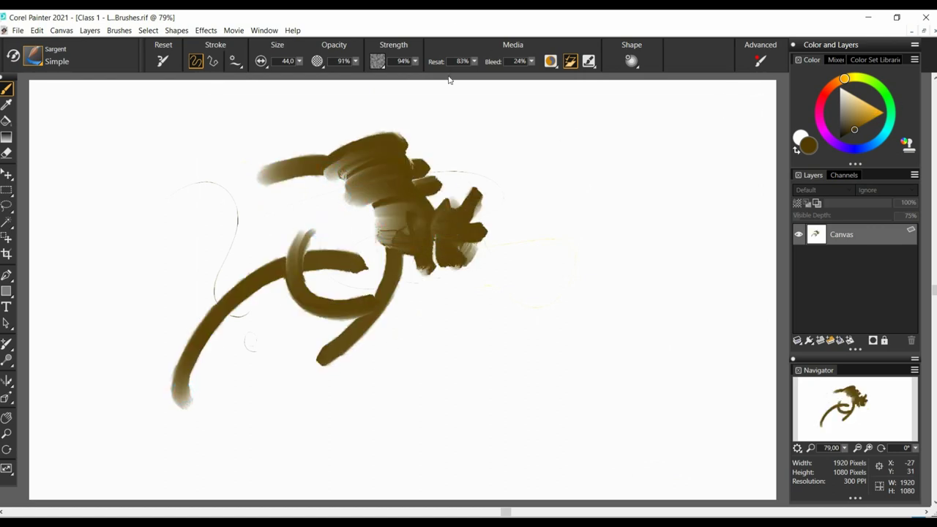
left_click_drag(473, 61, 404, 83)
left_click_drag(364, 152, 410, 198)
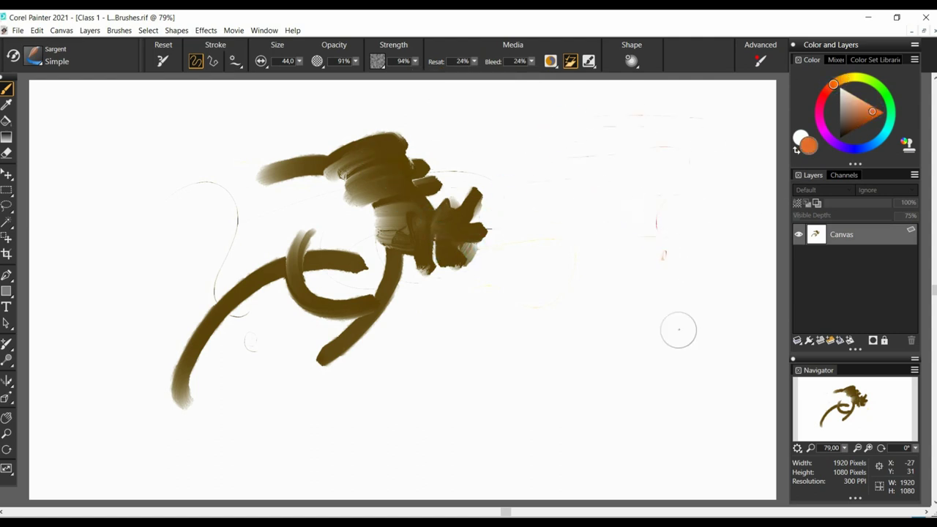
Step: Recalibrate Brush Tracking with a new sample stroke, then paint orange over the dark brown strokes and adjust Resat
left_click(36, 30)
mouse_move(63, 241)
left_click(234, 347)
left_click_drag(191, 315, 315, 114)
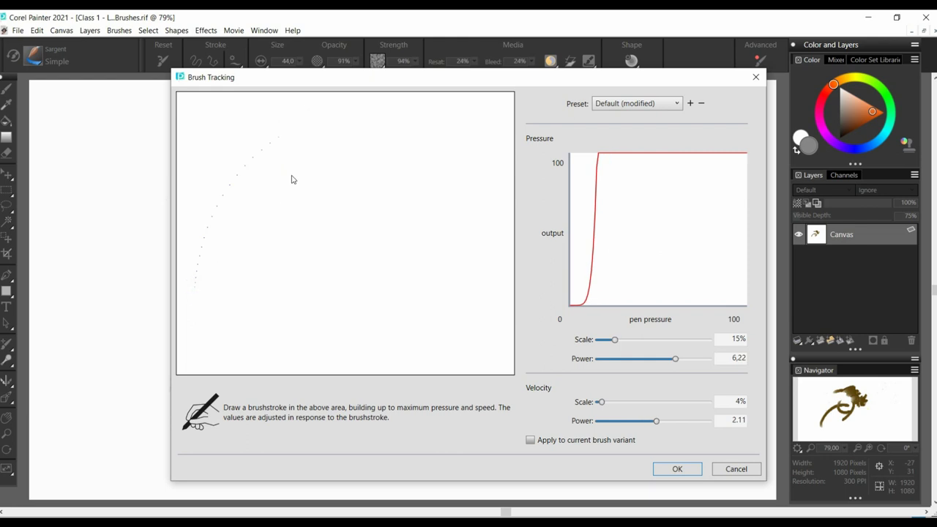
left_click(677, 469)
mouse_move(410, 158)
left_mouse_down()
mouse_move(372, 180)
mouse_move(418, 244)
mouse_move(423, 190)
mouse_move(435, 193)
mouse_move(476, 274)
mouse_move(408, 261)
mouse_move(368, 310)
left_mouse_up()
left_click_drag(474, 62, 535, 71)
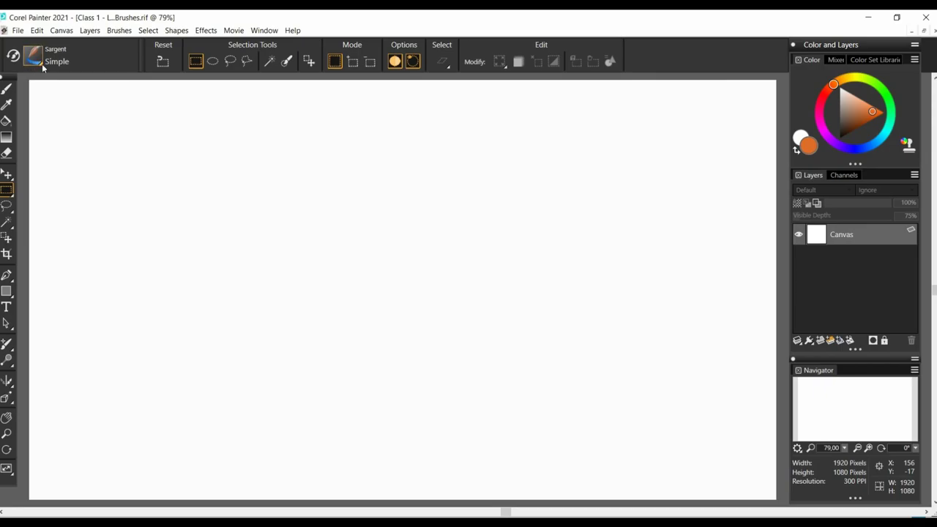
Step: Select the Sargent Speckle Grainy Hard Drip brush and paint a broad orange stroke across the upper canvas
left_click(36, 56)
left_click_drag(299, 291, 290, 339)
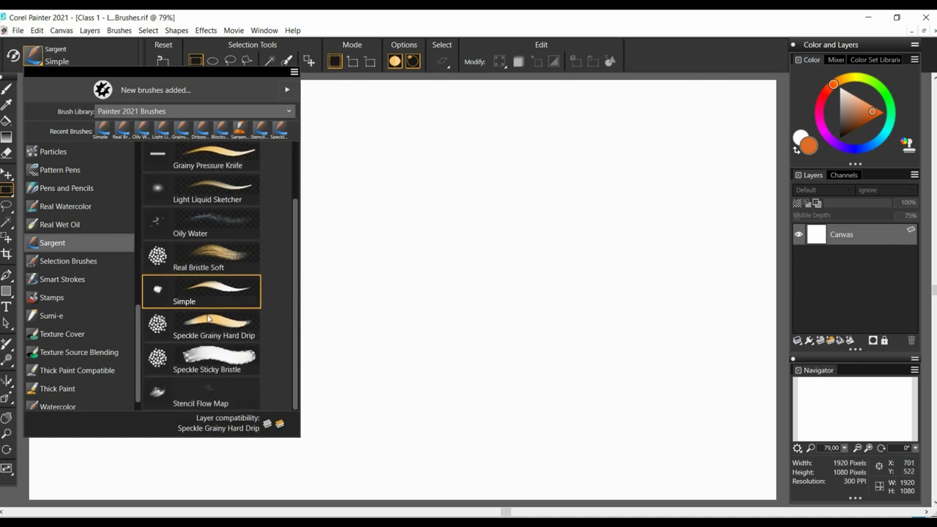
left_click(242, 326)
mouse_move(123, 150)
left_mouse_down()
mouse_move(348, 207)
mouse_move(521, 136)
left_mouse_up()
Step: Paint light and heavy curling orange strokes down the right side and fill an orange block in the middle
left_click_drag(613, 121, 635, 182)
left_click_drag(678, 218, 693, 266)
left_click_drag(584, 194, 736, 468)
left_click_drag(700, 109, 697, 151)
mouse_move(644, 182)
left_mouse_down()
mouse_move(682, 195)
mouse_move(734, 395)
left_mouse_up()
mouse_move(476, 209)
left_mouse_down()
mouse_move(483, 309)
mouse_move(575, 338)
left_mouse_up()
Step: Paint light blue strokes below the orange block, then set Resat to 25% and blend blue into the left orange strokes
mouse_move(432, 315)
left_mouse_down()
mouse_move(491, 317)
mouse_move(412, 368)
mouse_move(523, 412)
mouse_move(586, 410)
left_mouse_up()
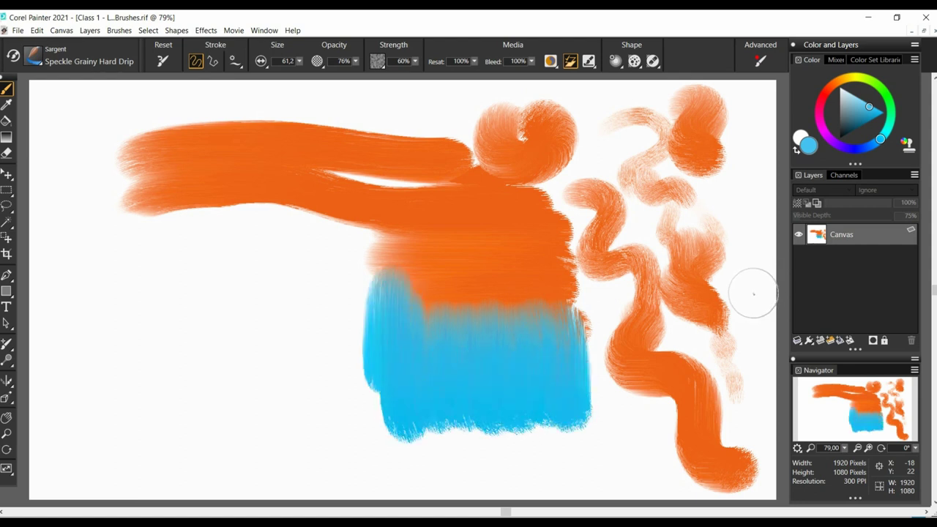
left_click_drag(382, 439, 589, 446)
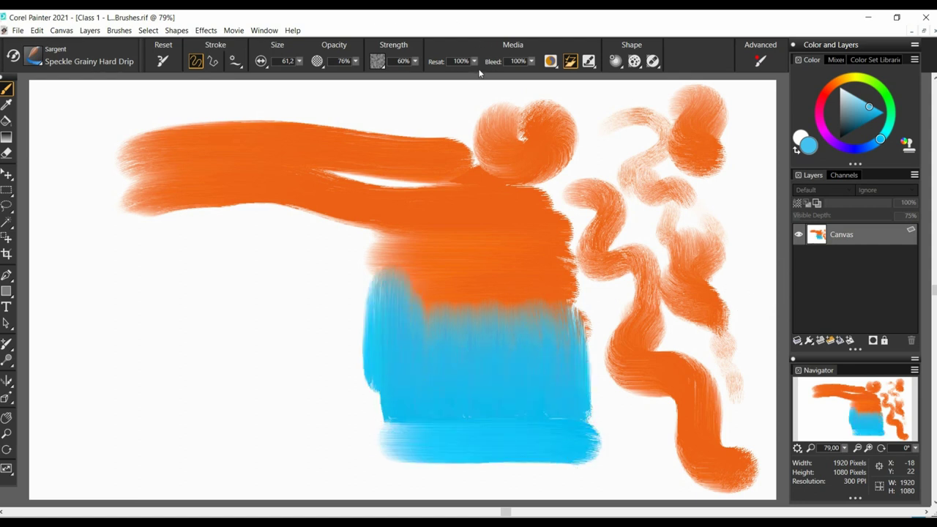
left_click_drag(475, 61, 389, 81)
mouse_move(197, 167)
left_mouse_down()
mouse_move(182, 161)
mouse_move(259, 167)
mouse_move(180, 208)
mouse_move(128, 220)
mouse_move(330, 198)
mouse_move(147, 220)
mouse_move(317, 255)
mouse_move(183, 300)
mouse_move(176, 292)
mouse_move(284, 280)
mouse_move(229, 296)
left_mouse_up()
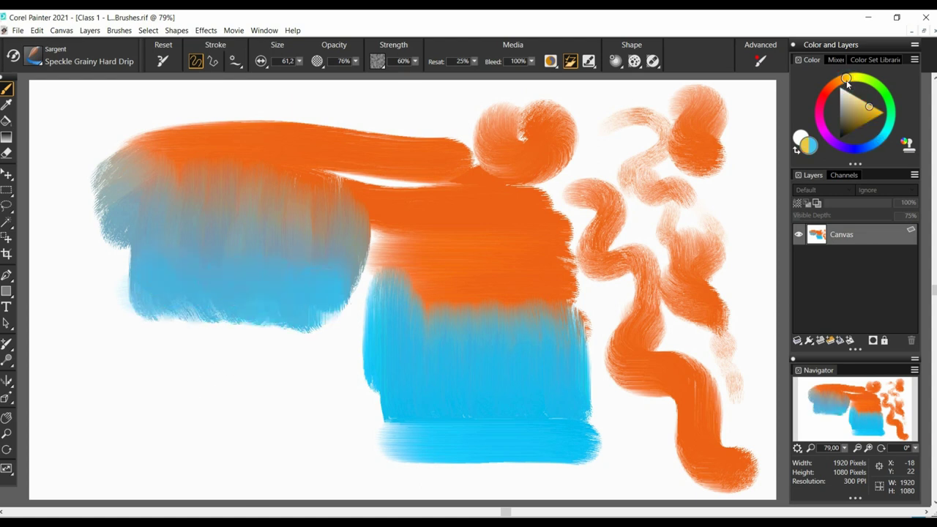
Step: Choose a yellow color and blend strokes into the orange block's right side and the wavy orange stroke
mouse_move(505, 204)
left_mouse_down()
mouse_move(548, 202)
mouse_move(561, 273)
mouse_move(493, 263)
mouse_move(586, 193)
mouse_move(610, 294)
left_mouse_up()
mouse_move(584, 191)
left_mouse_down()
mouse_move(612, 251)
mouse_move(622, 323)
mouse_move(637, 351)
mouse_move(636, 329)
mouse_move(645, 328)
left_mouse_up()
mouse_move(646, 363)
left_mouse_down()
mouse_move(627, 329)
mouse_move(684, 388)
mouse_move(695, 370)
mouse_move(696, 407)
left_mouse_up()
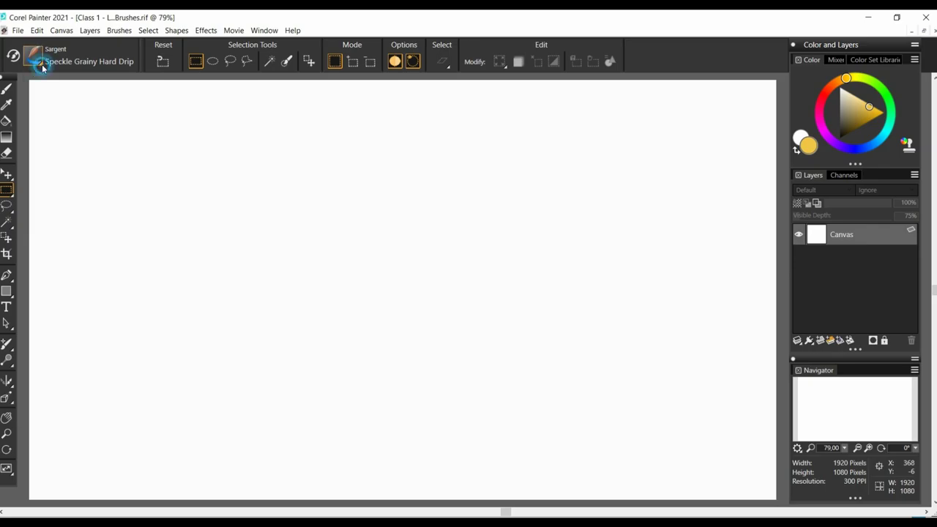
Step: Select the Sargent Speckle Sticky Bristle brush, set Resat to 100% and fill a broad yellow block across the upper canvas
left_click(33, 59)
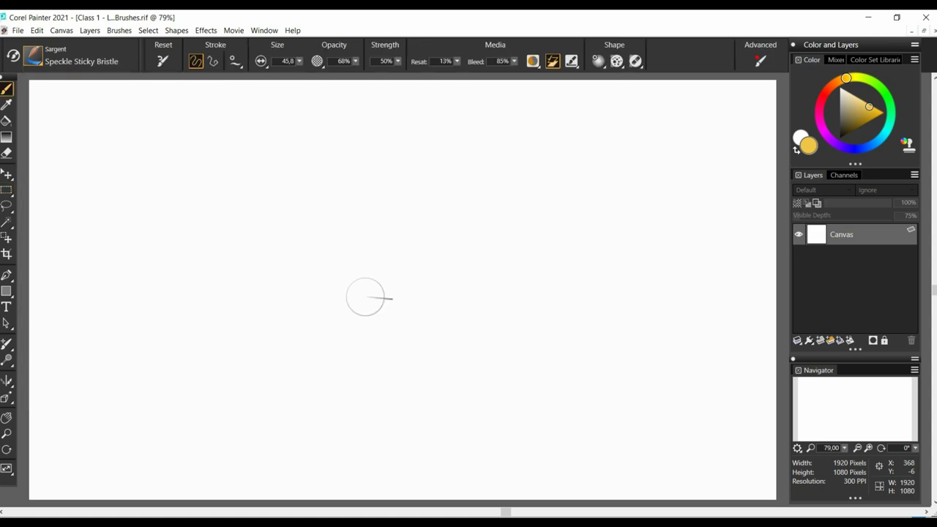
left_click(8, 89)
left_click_drag(149, 139, 416, 143)
mouse_move(154, 162)
left_mouse_down()
mouse_move(142, 182)
mouse_move(151, 205)
mouse_move(421, 218)
left_mouse_up()
Step: Paint short light and heavy yellow strokes and dabs with varied pressure to the right of the yellow block
mouse_move(479, 150)
left_mouse_down()
mouse_move(497, 155)
mouse_move(548, 221)
left_mouse_up()
left_click_drag(603, 132, 596, 187)
left_click_drag(622, 199, 640, 220)
left_click_drag(662, 300, 669, 344)
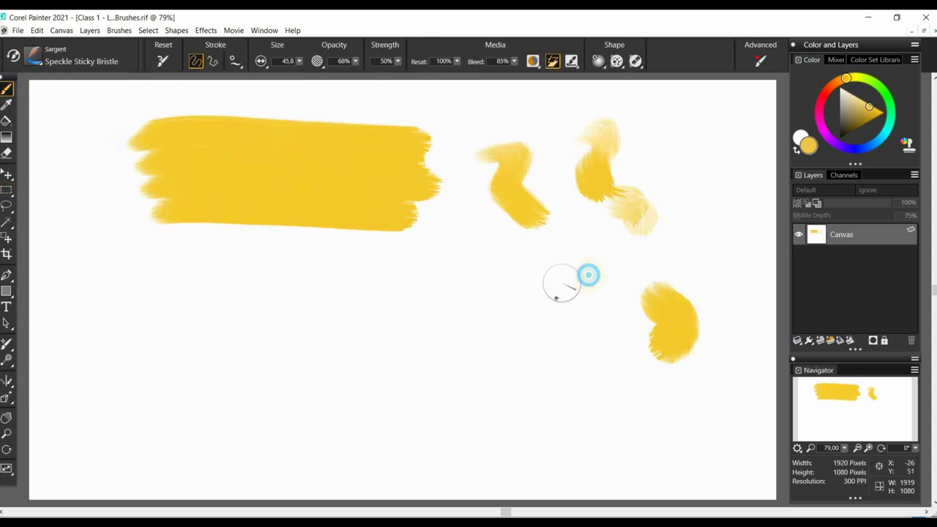
left_click_drag(592, 274, 571, 333)
left_click_drag(611, 314, 639, 251)
left_click(655, 275)
left_click_drag(702, 258, 707, 336)
left_click_drag(616, 305, 668, 389)
Step: Choose a blue color and pull short strokes out of the yellow block's lower edge and lower left corner
left_click(873, 146)
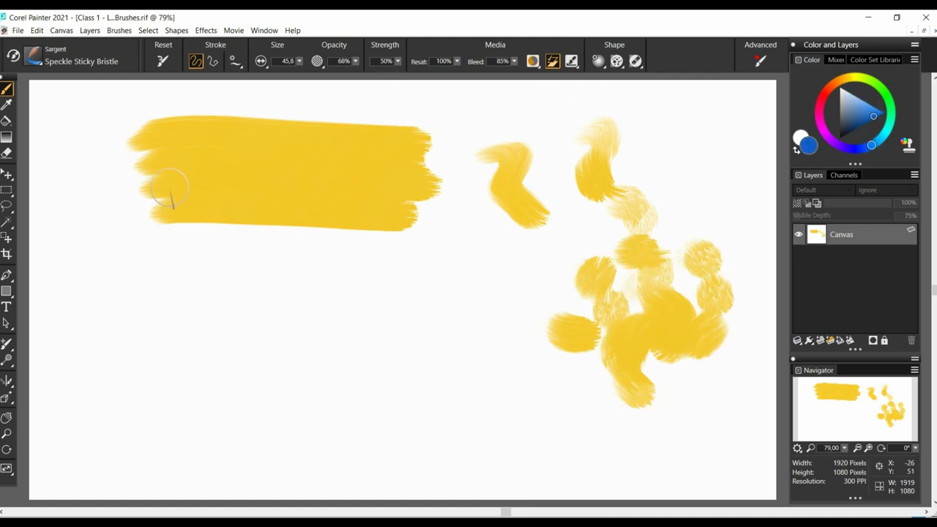
left_click_drag(210, 192, 212, 277)
left_click_drag(240, 196, 246, 272)
left_click_drag(281, 216, 289, 275)
mouse_move(401, 202)
left_mouse_down()
mouse_move(402, 268)
mouse_move(382, 269)
left_mouse_up()
left_click_drag(359, 220, 349, 286)
mouse_move(167, 192)
left_mouse_down()
mouse_move(141, 256)
mouse_move(112, 221)
left_mouse_up()
left_click_drag(270, 218, 268, 262)
left_click_drag(321, 203, 327, 277)
Step: Paint blue strokes outward from the yellow block's right edge, blending them into the yellow
left_click_drag(388, 195, 456, 190)
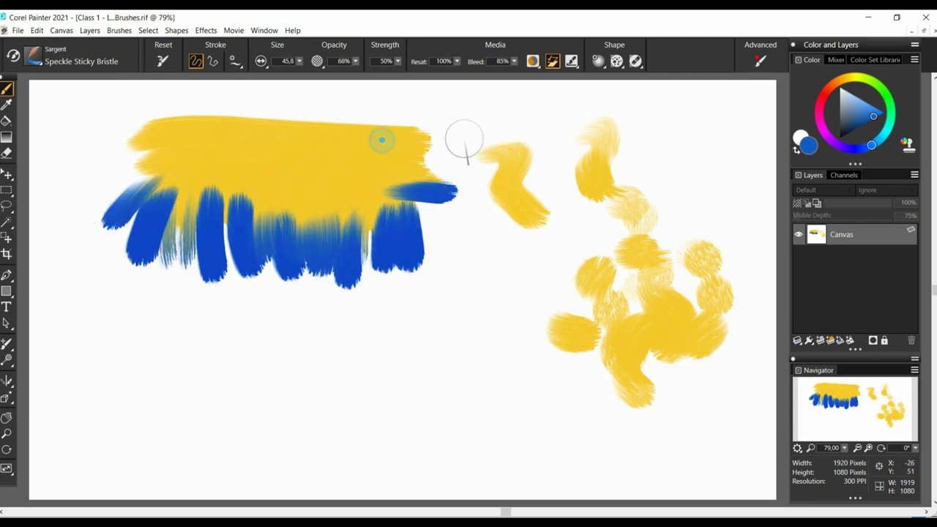
mouse_move(404, 167)
left_mouse_down()
mouse_move(477, 171)
mouse_move(483, 158)
mouse_move(461, 184)
left_mouse_up()
left_click_drag(382, 196, 428, 207)
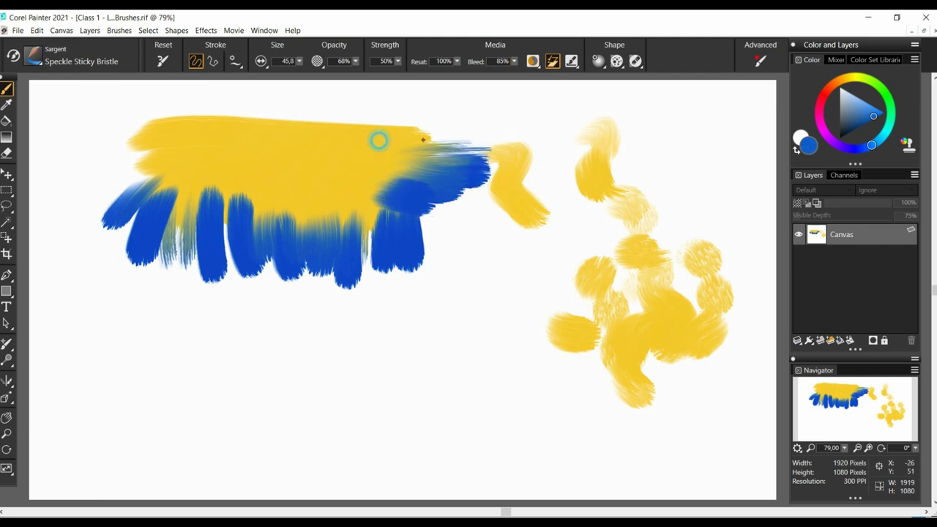
mouse_move(379, 141)
left_mouse_down()
mouse_move(485, 130)
mouse_move(433, 116)
left_mouse_up()
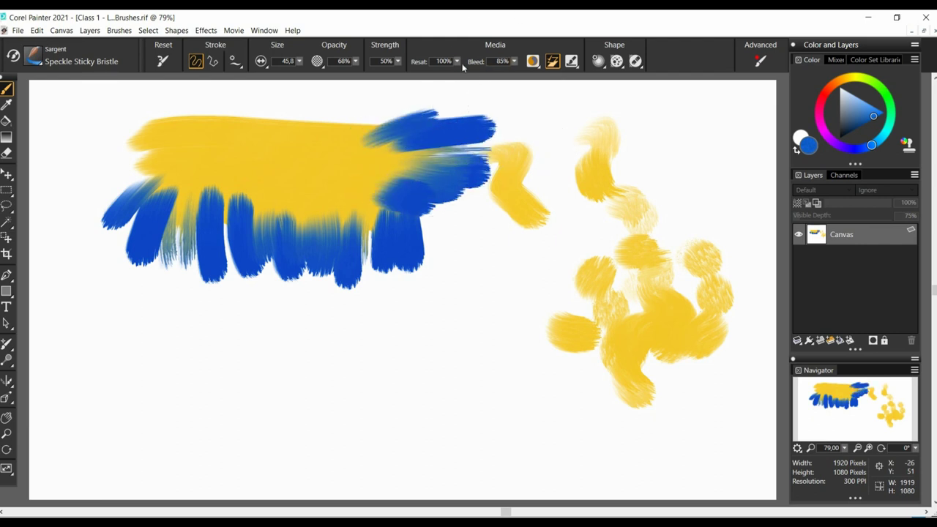
Step: Set Resat to 25% and blend blue strokes along the yellow block's upper edge and into its lower part
left_click(367, 88)
left_click_drag(301, 152, 377, 89)
left_click_drag(331, 157, 371, 121)
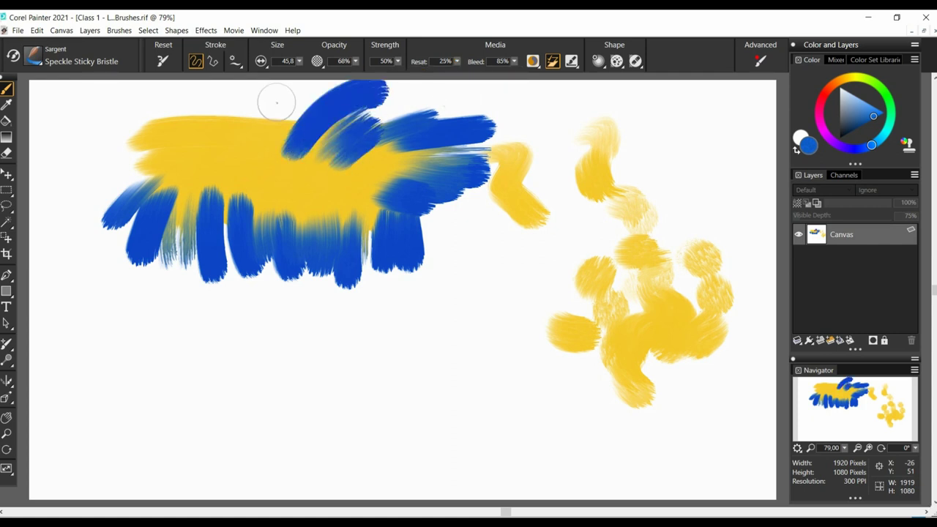
mouse_move(265, 132)
left_mouse_down()
mouse_move(293, 89)
mouse_move(271, 99)
left_mouse_up()
left_click_drag(217, 129, 247, 91)
left_click_drag(181, 128, 205, 101)
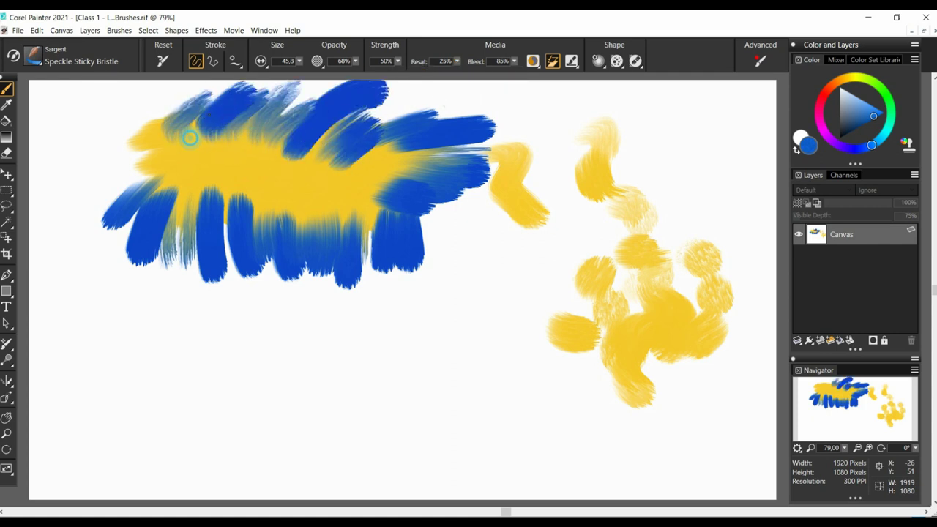
left_click_drag(155, 122, 183, 92)
left_click_drag(244, 151, 270, 125)
mouse_move(381, 183)
left_mouse_down()
mouse_move(429, 194)
mouse_move(398, 233)
left_mouse_up()
left_click_drag(332, 205, 350, 233)
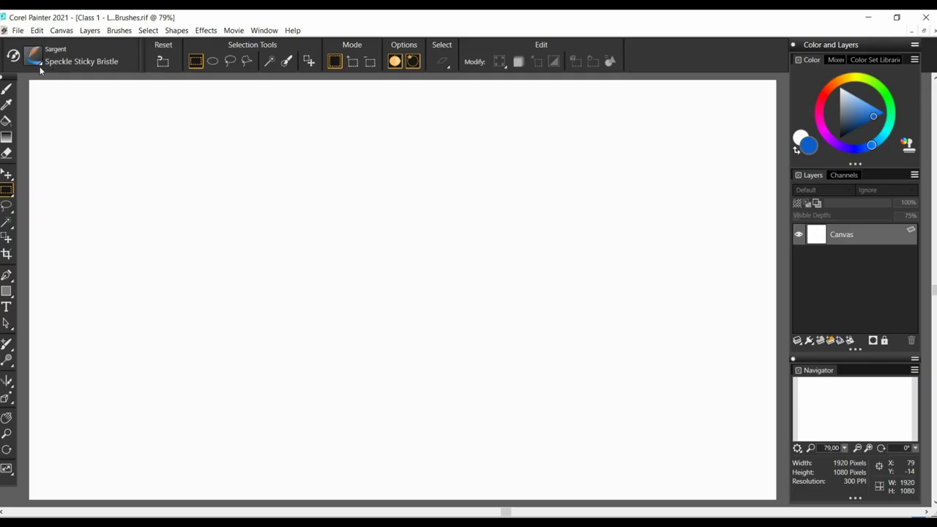
Step: Select the Sargent Stencil Flow Map brush, cover the canvas with blue texture, then set Resat to 26% and paint over it
left_click(35, 58)
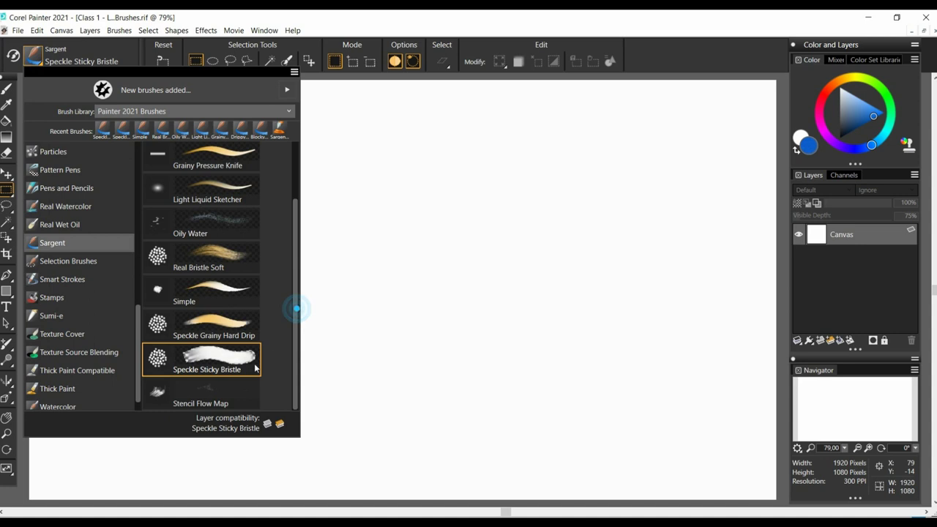
left_click(201, 394)
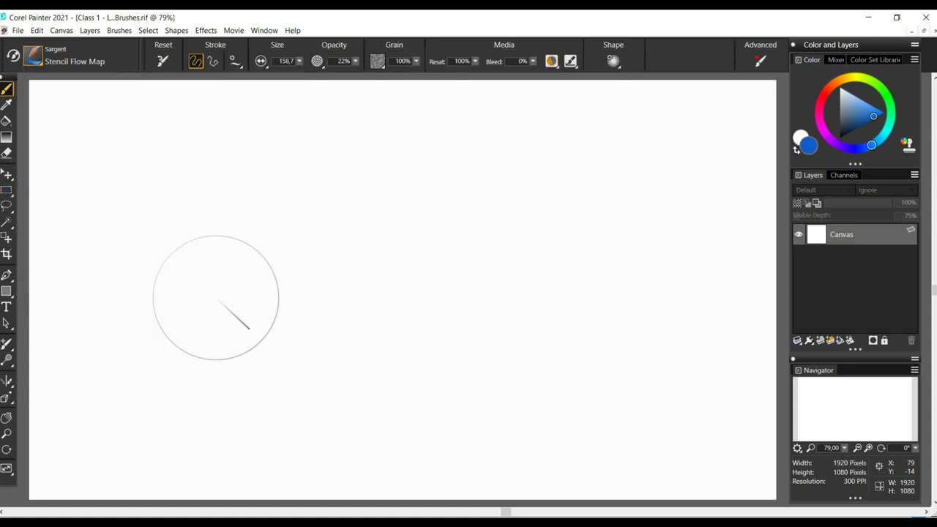
mouse_move(73, 123)
left_mouse_down()
mouse_move(218, 125)
mouse_move(83, 215)
mouse_move(529, 230)
mouse_move(352, 282)
mouse_move(623, 255)
mouse_move(732, 439)
left_mouse_up()
left_click_drag(475, 61, 383, 91)
mouse_move(73, 315)
left_mouse_down()
mouse_move(182, 345)
mouse_move(447, 456)
mouse_move(502, 263)
mouse_move(468, 213)
left_mouse_up()
Step: Choose a dark orange and blend it into the blue texture, then set Resat to 100% and paint across the lower canvas
left_click_drag(844, 76, 832, 86)
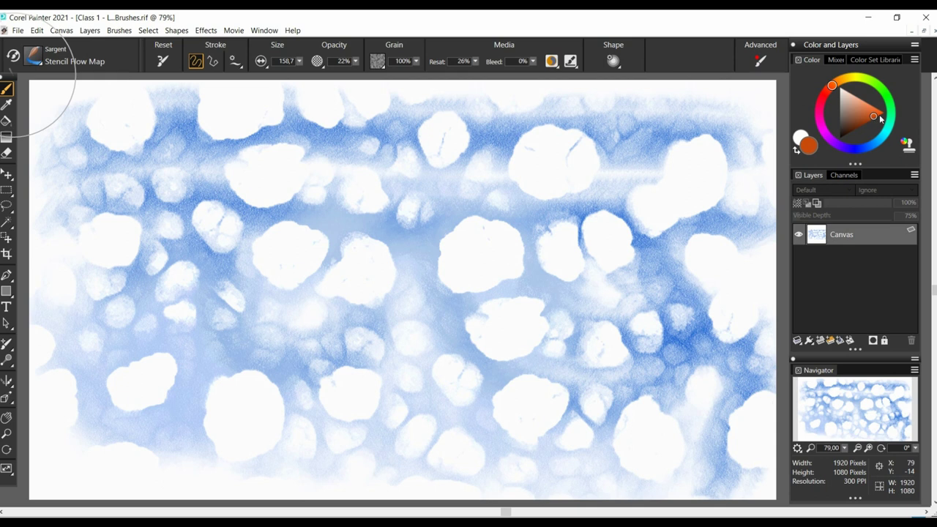
left_click(874, 118)
mouse_move(150, 315)
left_mouse_down()
mouse_move(219, 274)
mouse_move(549, 286)
mouse_move(352, 139)
left_mouse_up()
left_click_drag(477, 62, 569, 69)
mouse_move(150, 275)
left_mouse_down()
mouse_move(504, 326)
mouse_move(684, 273)
mouse_move(769, 326)
left_mouse_up()
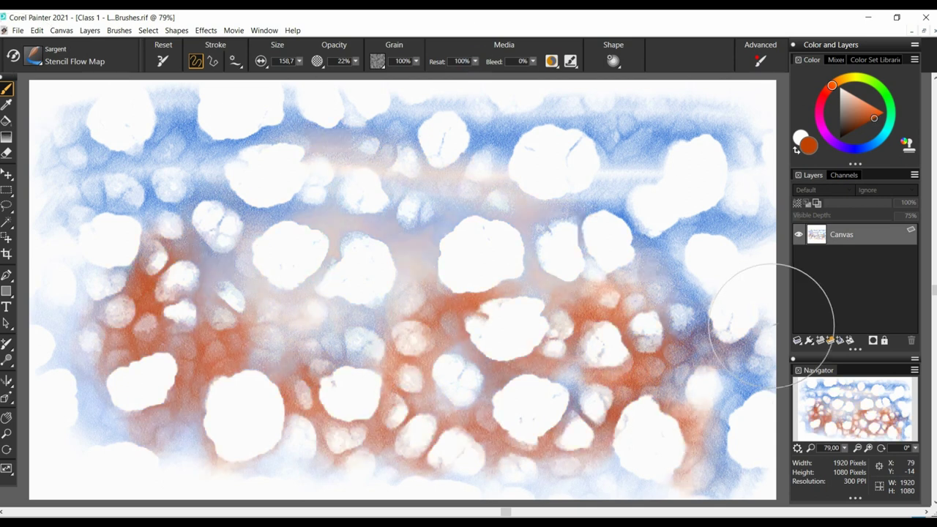
Step: Choose a different flow map texture from the last row and paint broad orange strokes across the cleared canvas
left_click(614, 61)
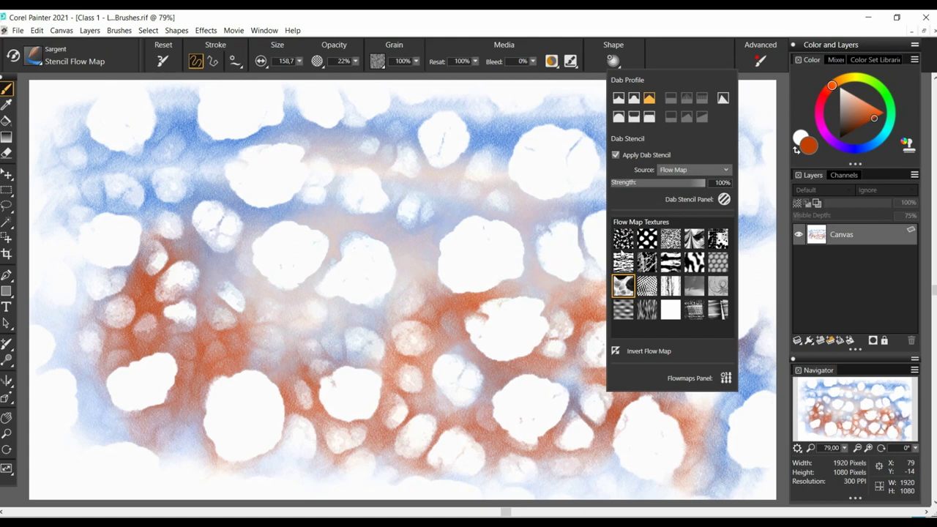
left_click(694, 309)
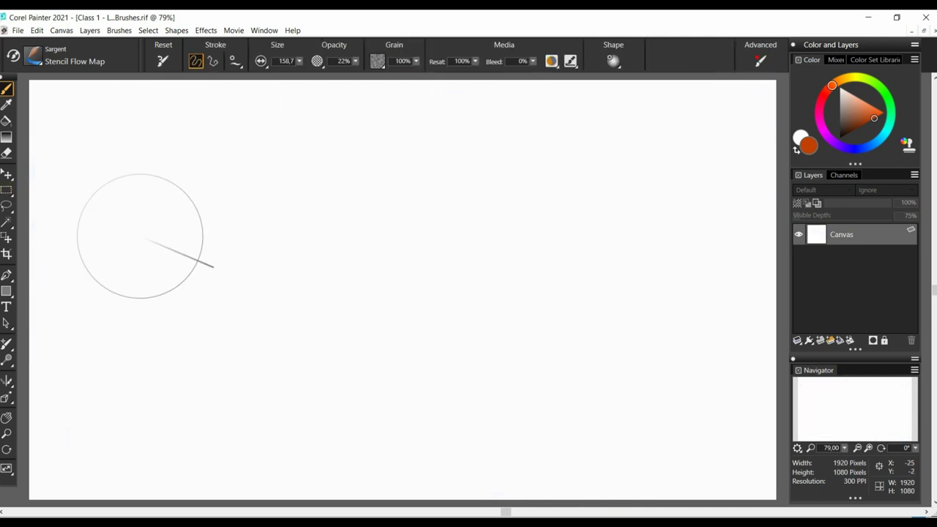
mouse_move(140, 241)
left_mouse_down()
mouse_move(248, 155)
mouse_move(377, 191)
left_mouse_up()
left_click_drag(341, 253, 453, 242)
mouse_move(285, 159)
left_mouse_down()
mouse_move(443, 113)
mouse_move(530, 150)
left_mouse_up()
mouse_move(415, 215)
left_mouse_down()
mouse_move(628, 224)
mouse_move(424, 278)
mouse_move(418, 359)
mouse_move(326, 442)
mouse_move(401, 495)
mouse_move(754, 486)
left_mouse_up()
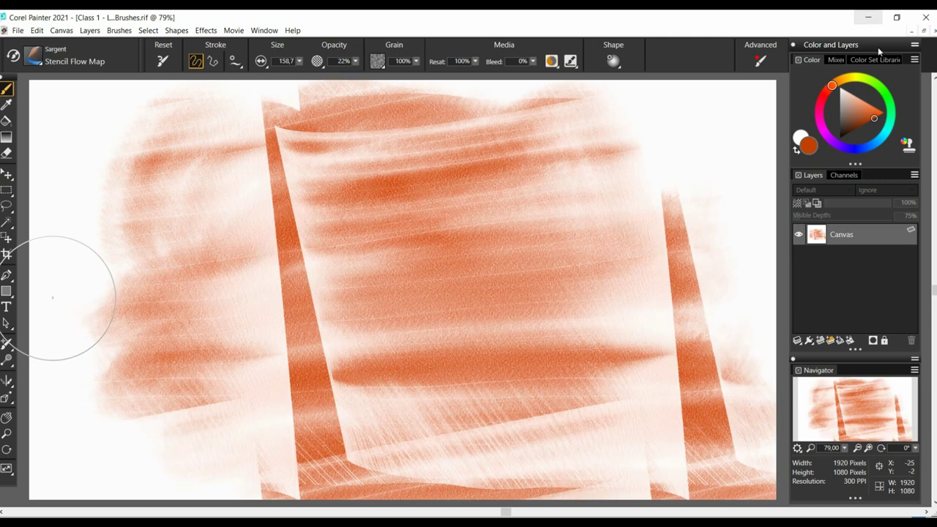
Step: Choose blue and paint over the orange texture's left part, then set Resat to 25% and blend across its right part
left_click(874, 144)
mouse_move(206, 170)
left_mouse_down()
mouse_move(220, 240)
mouse_move(316, 285)
mouse_move(282, 389)
mouse_move(359, 452)
mouse_move(362, 477)
mouse_move(238, 251)
mouse_move(173, 207)
mouse_move(170, 249)
mouse_move(245, 461)
mouse_move(332, 240)
mouse_move(386, 216)
left_mouse_up()
left_click_drag(474, 62, 443, 72)
mouse_move(437, 138)
left_mouse_down()
mouse_move(531, 139)
mouse_move(481, 211)
mouse_move(548, 297)
mouse_move(755, 371)
left_mouse_up()
mouse_move(539, 356)
left_mouse_down()
mouse_move(564, 439)
mouse_move(561, 470)
mouse_move(592, 359)
mouse_move(715, 363)
mouse_move(627, 347)
mouse_move(598, 116)
mouse_move(574, 134)
left_mouse_up()
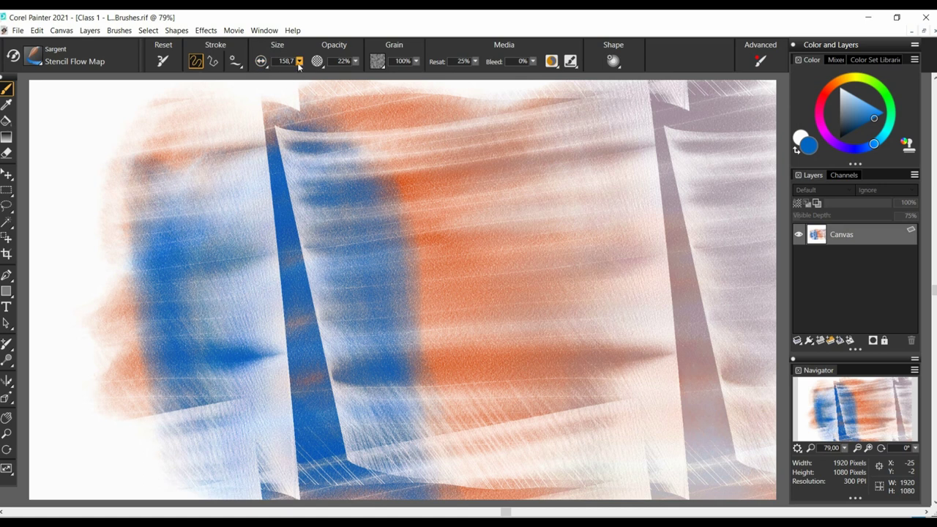
Step: Set the brush size to 29.1 and paint a pale blue patch at upper left, then scribble over and below it at 100% Resat
mouse_move(299, 62)
left_mouse_down()
mouse_move(269, 72)
mouse_move(307, 65)
left_mouse_up()
left_click(475, 63)
mouse_move(59, 109)
left_mouse_down()
mouse_move(64, 147)
mouse_move(81, 171)
mouse_move(108, 148)
mouse_move(116, 110)
mouse_move(88, 164)
mouse_move(115, 172)
mouse_move(99, 132)
mouse_move(59, 161)
left_mouse_up()
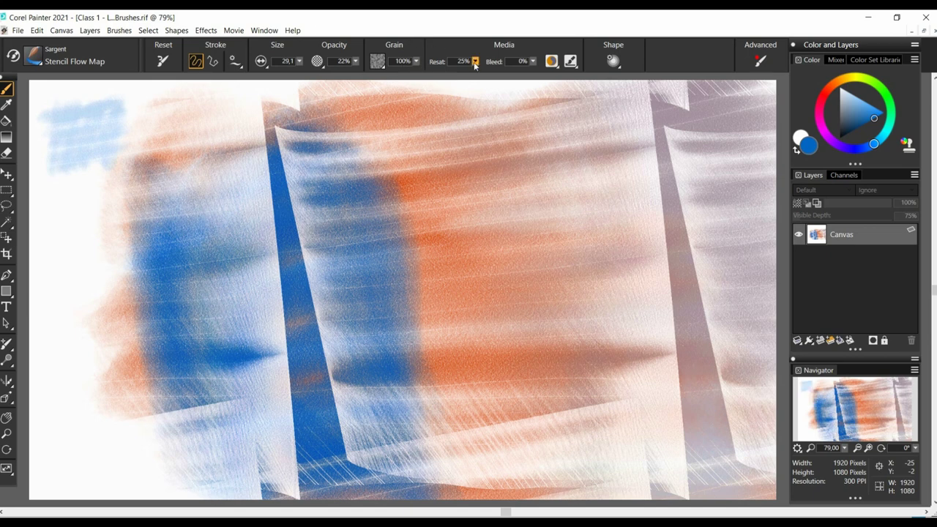
left_click_drag(476, 63, 573, 63)
mouse_move(60, 110)
left_mouse_down()
mouse_move(101, 133)
mouse_move(91, 286)
left_mouse_up()
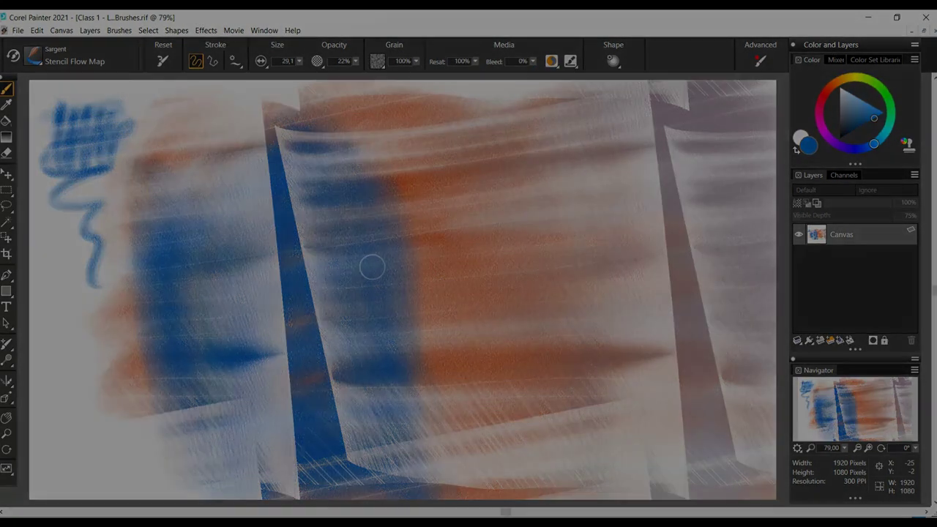